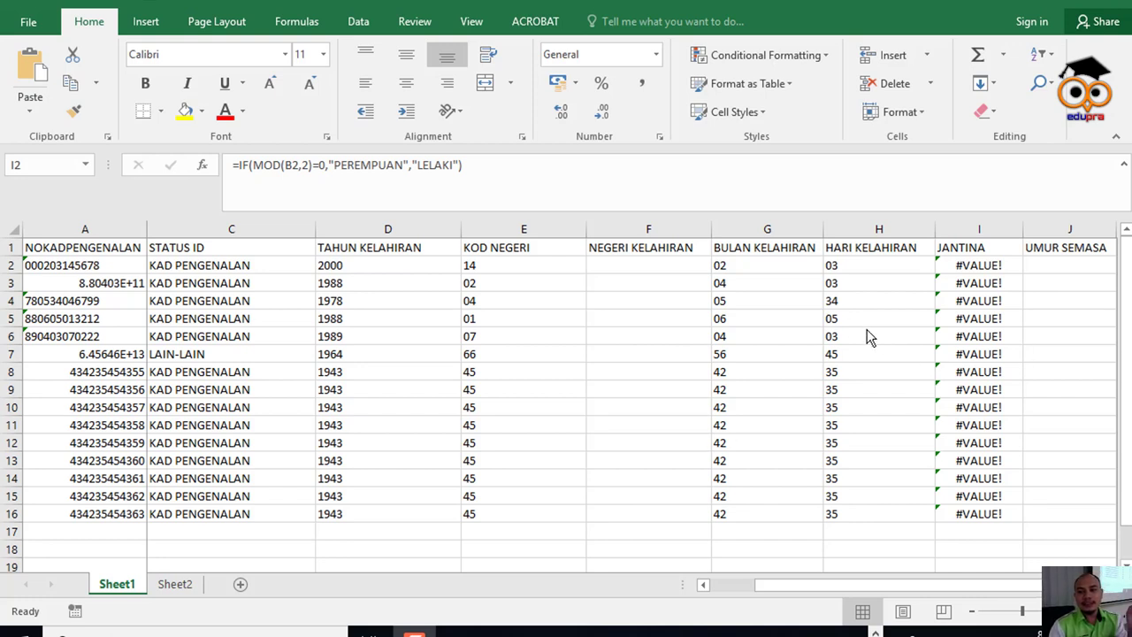
# - Change I2's JANTINA test to MOD(RIGHT(B2,1),2) and fill the formula down to row 16
pyautogui.click(986, 267)
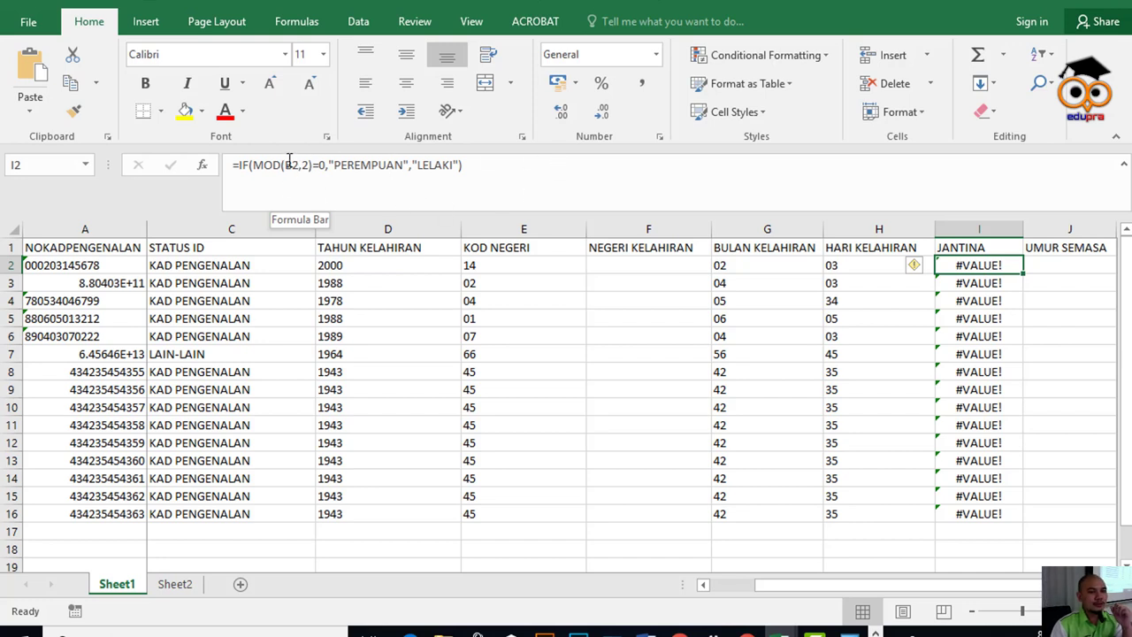
pyautogui.click(292, 165)
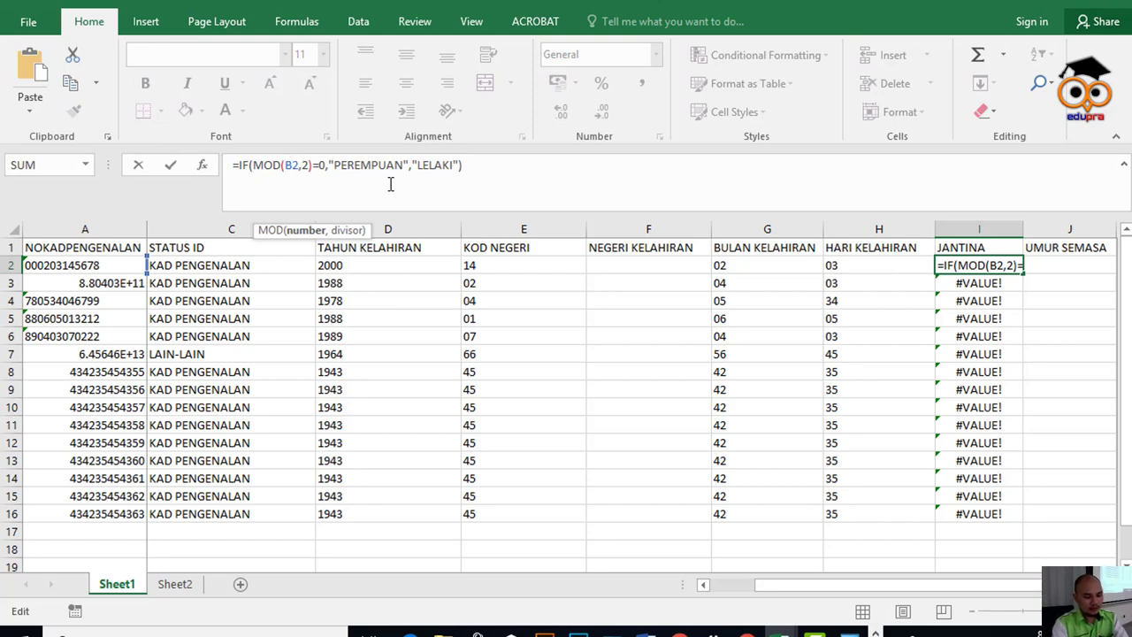
pyautogui.write('RIGHT')
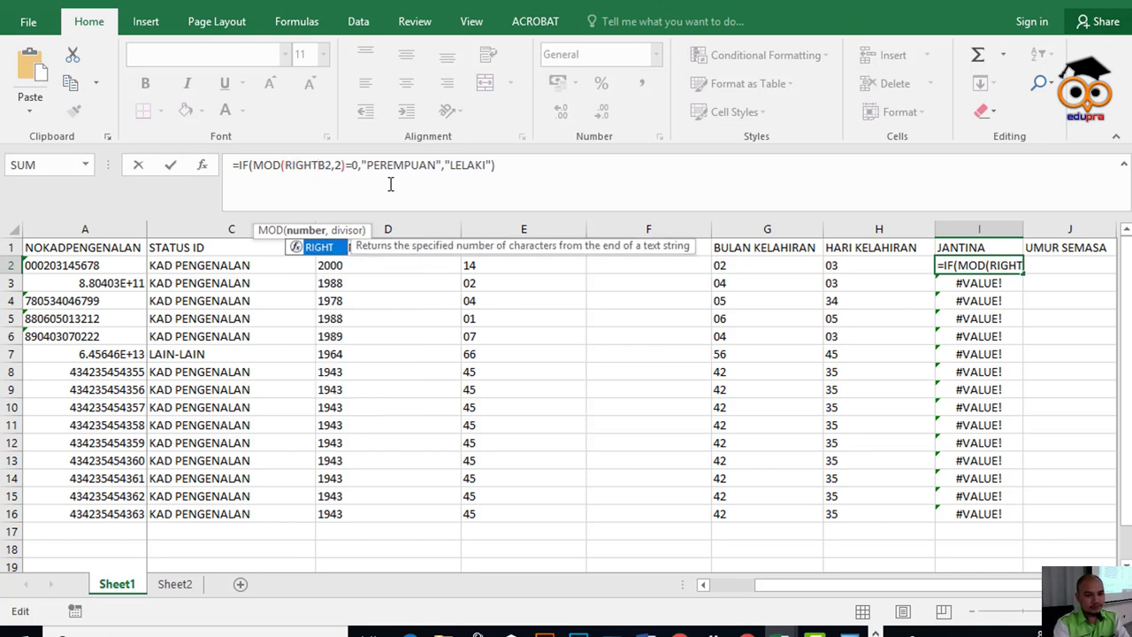
pyautogui.write('(')
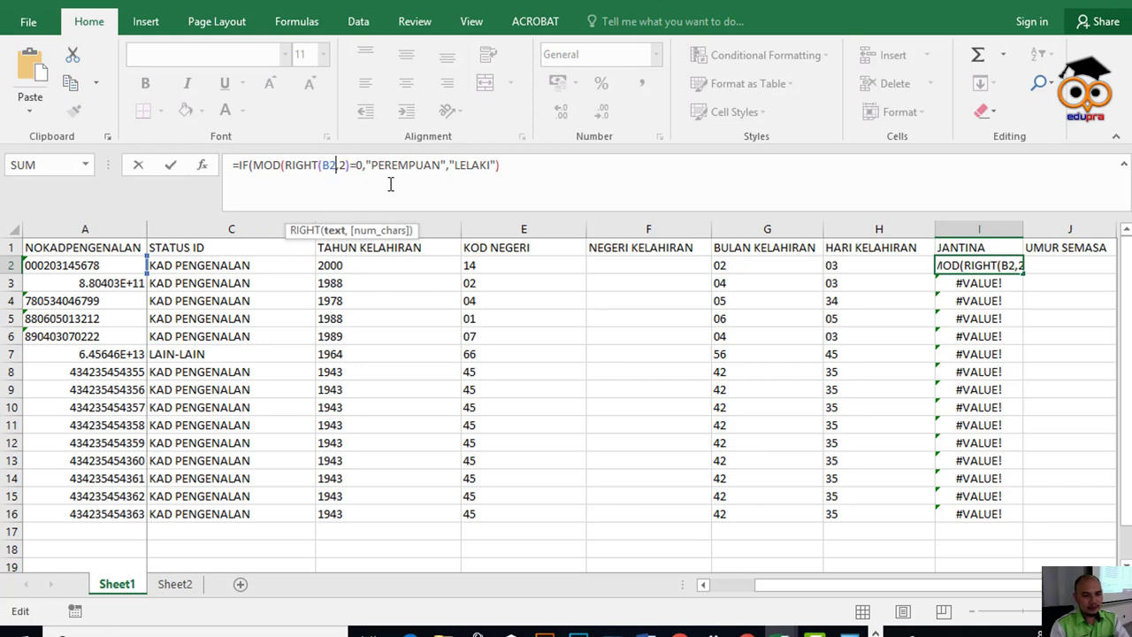
pyautogui.press('Right')
pyautogui.press('Right')
pyautogui.press('Right')
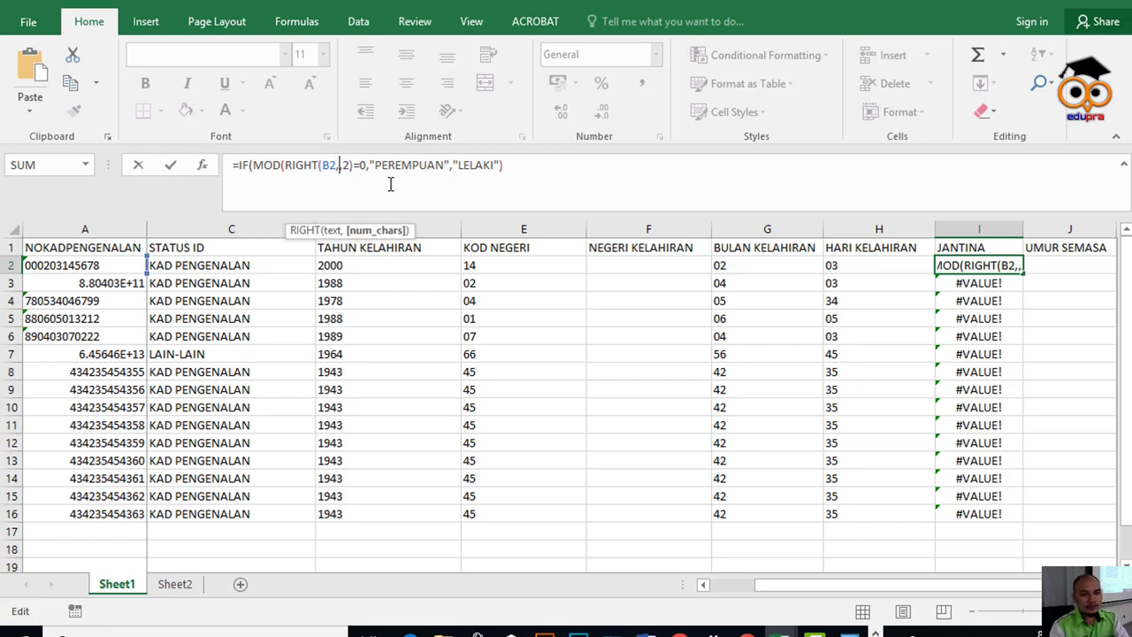
pyautogui.write('1),2)')
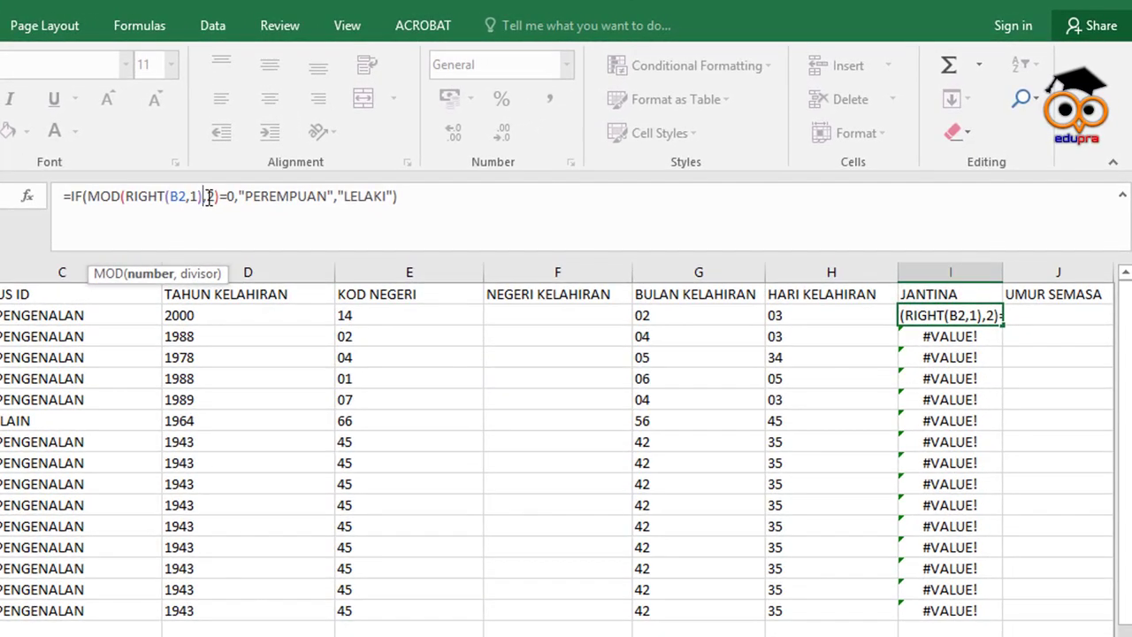
pyautogui.press('Return')
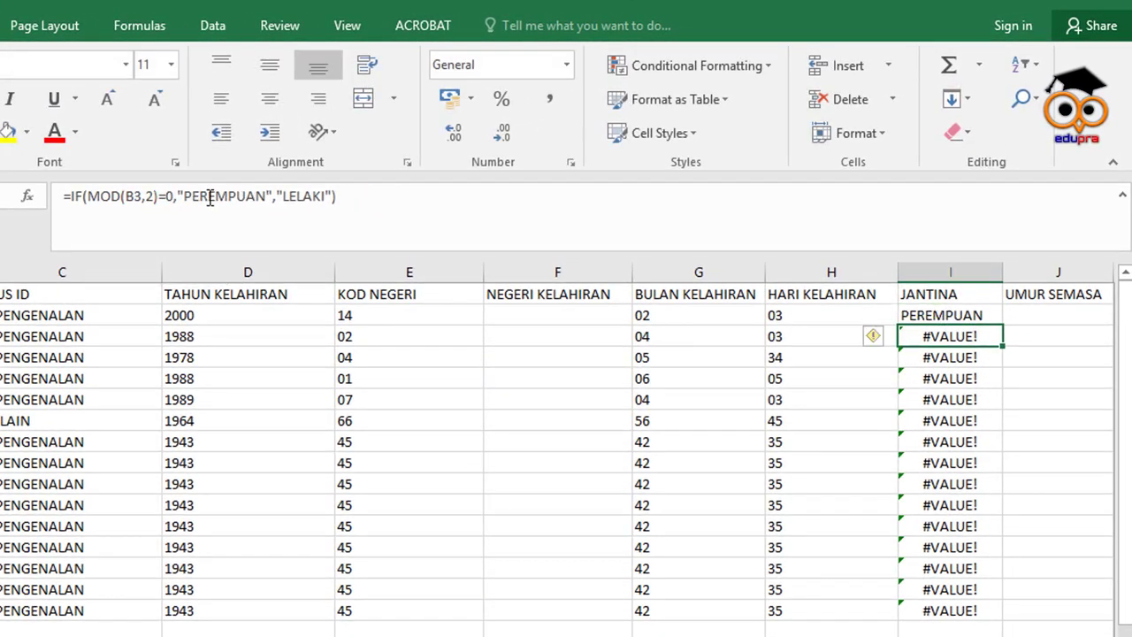
pyautogui.click(972, 310)
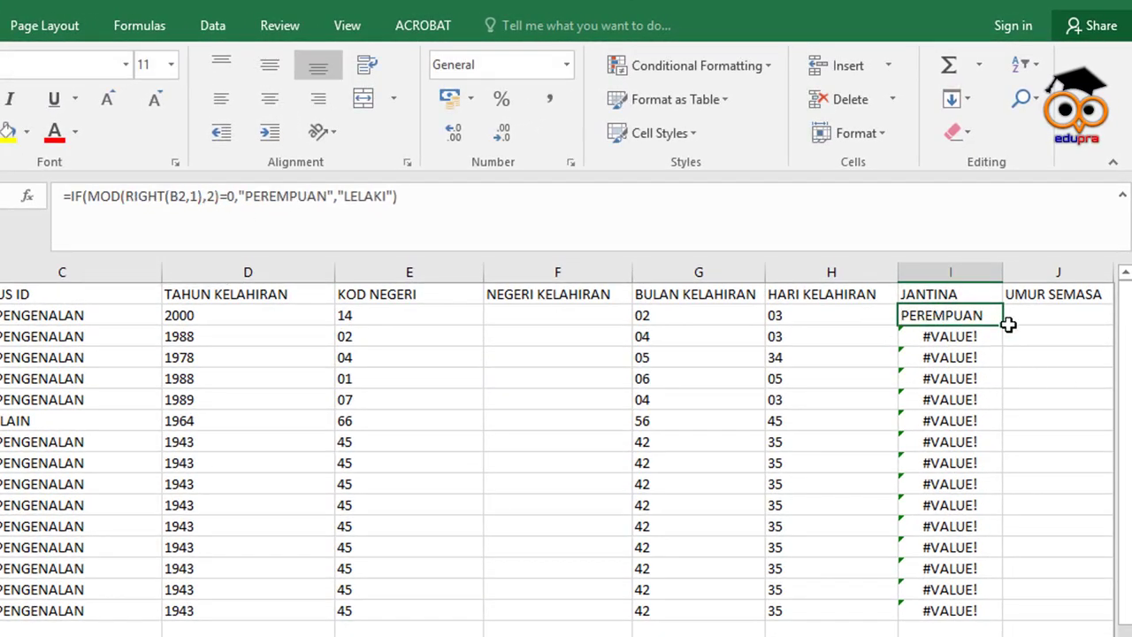
pyautogui.doubleClick(1003, 326)
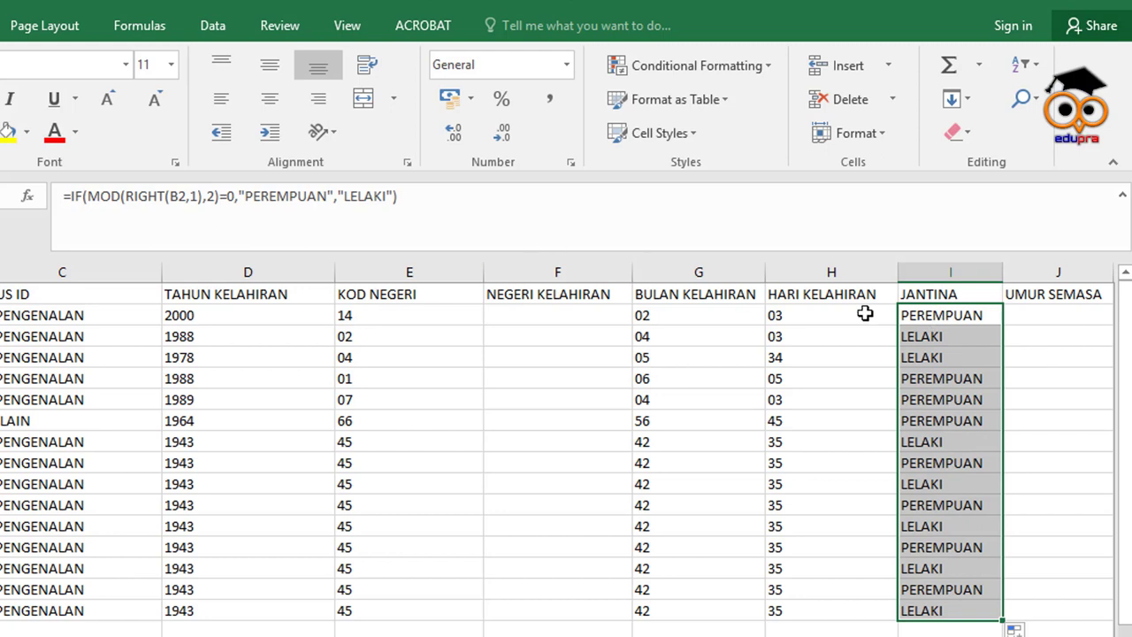
pyautogui.click(940, 318)
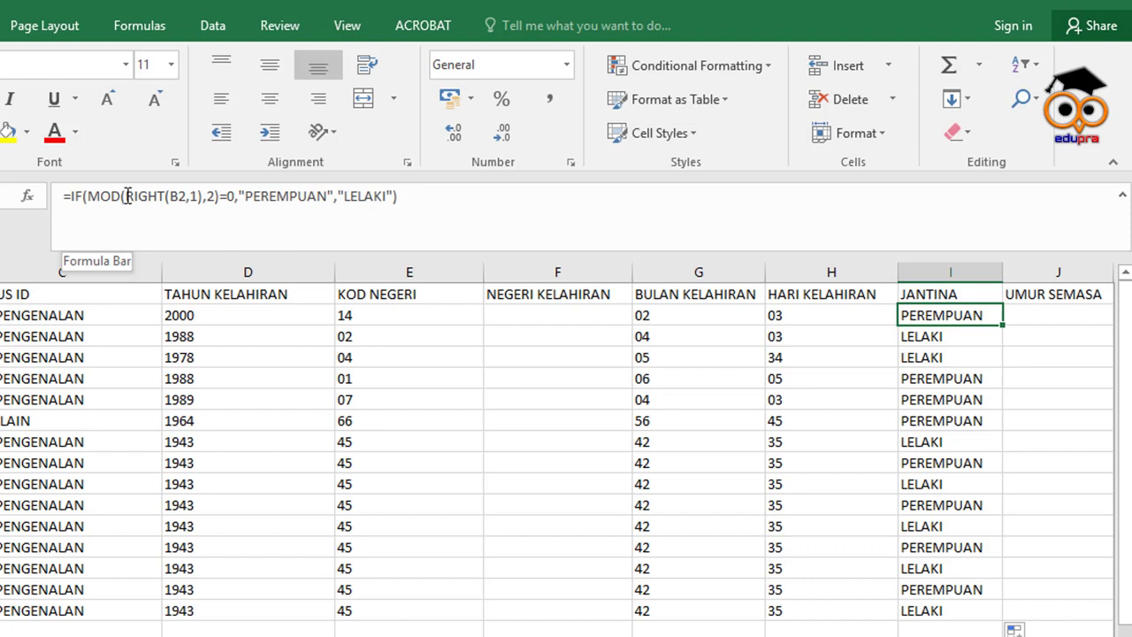
pyautogui.moveTo(128, 196); pyautogui.dragTo(174, 195)
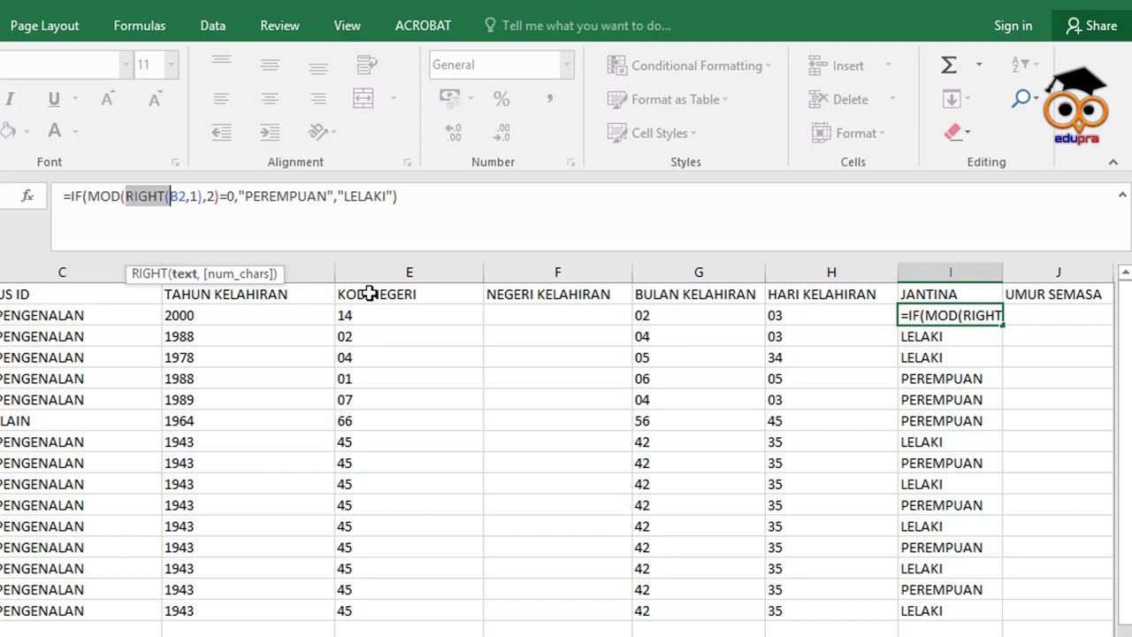
# - Recommit I2's =IF(MOD(RIGHT(B2,1),2)=0,"PEREMPUAN","LELAKI") formula and refill it down to I16
pyautogui.click(203, 191)
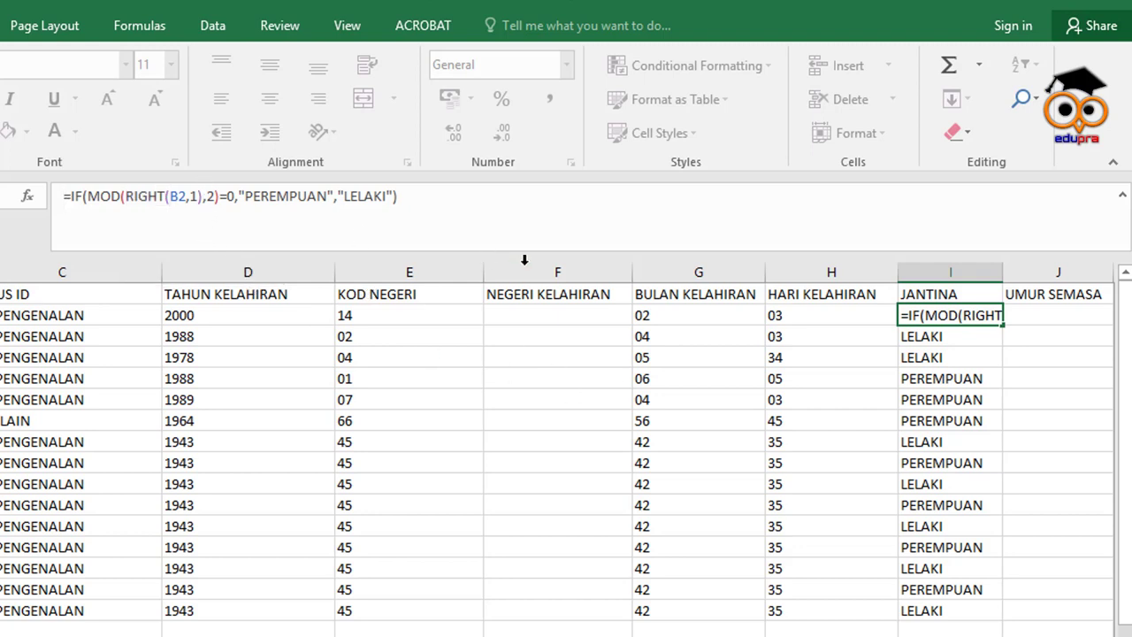
pyautogui.press('Return')
pyautogui.click(973, 317)
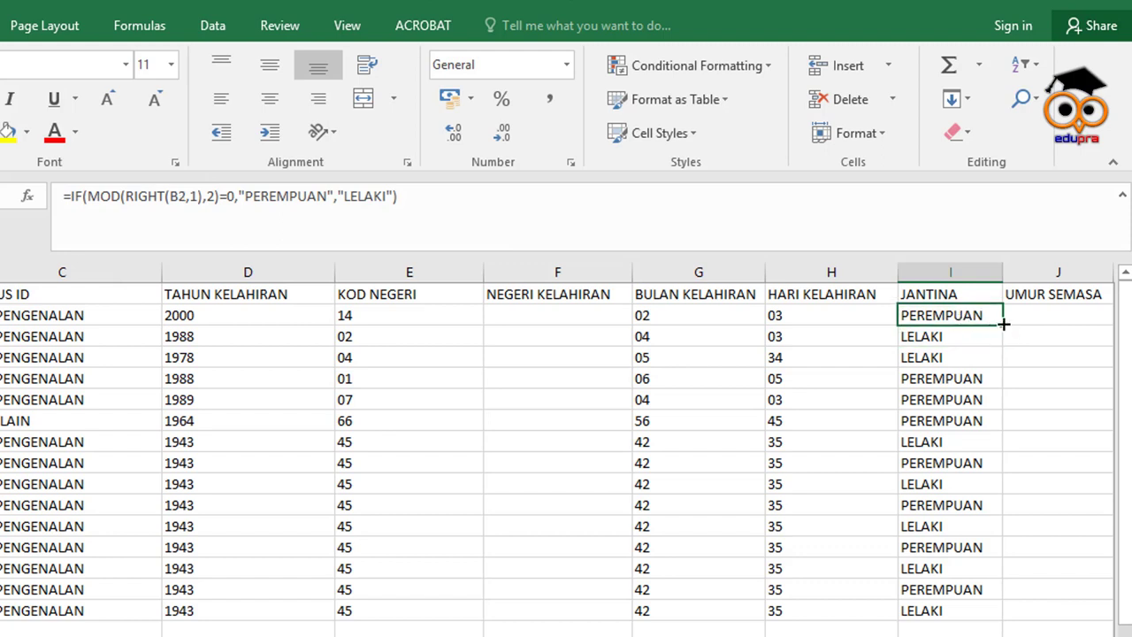
pyautogui.doubleClick(1004, 324)
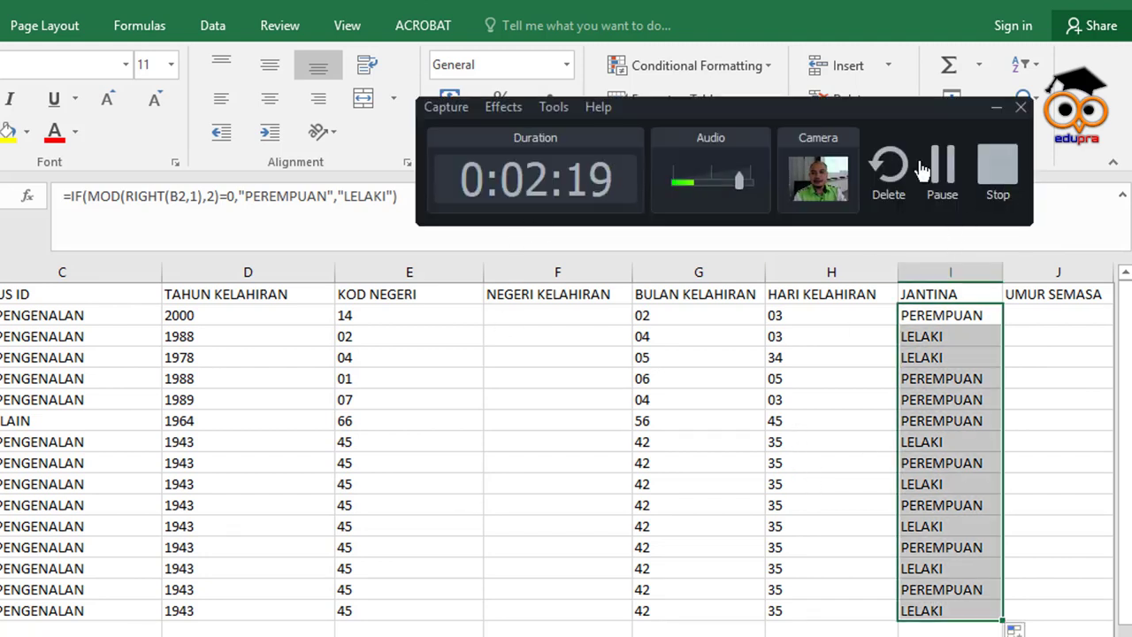
pyautogui.click(995, 110)
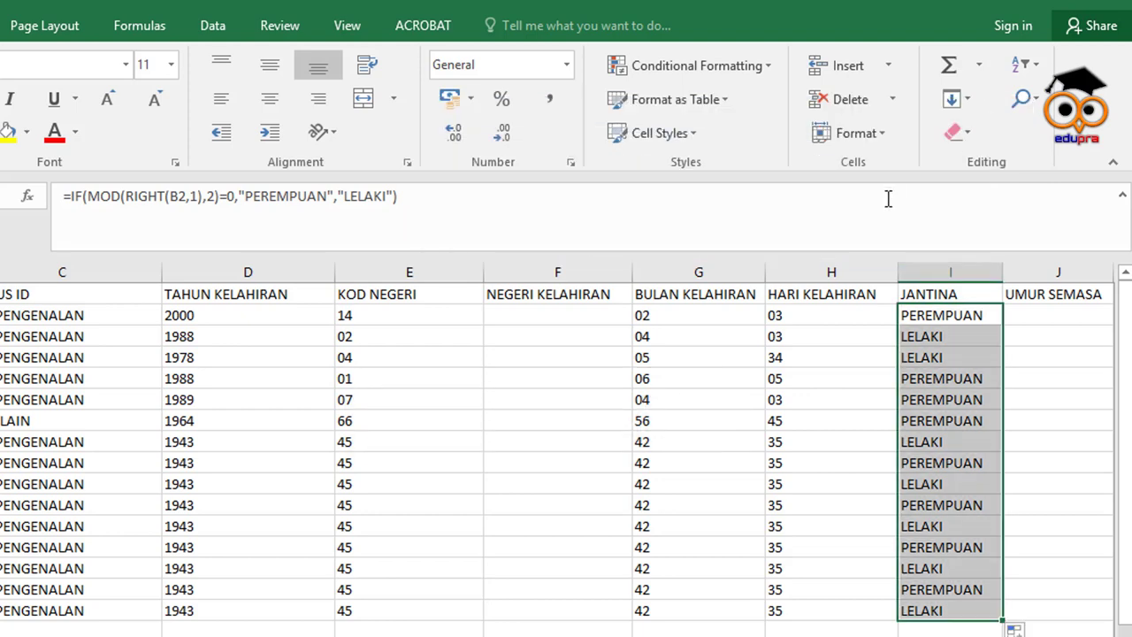
pyautogui.click(817, 318)
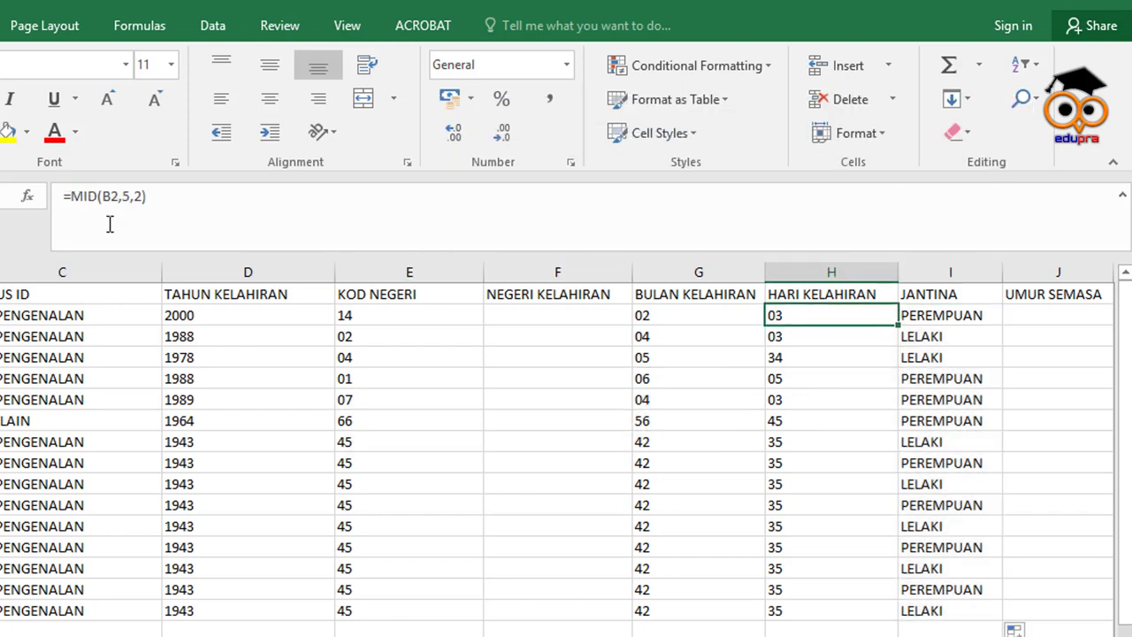
pyautogui.click(103, 196)
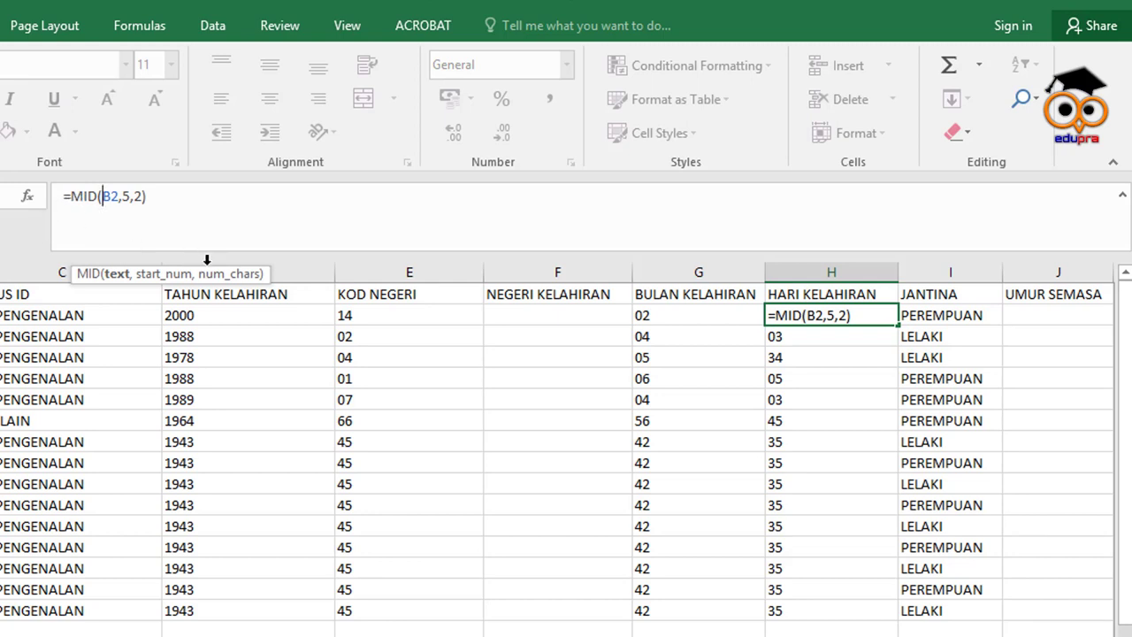
pyautogui.click(680, 307)
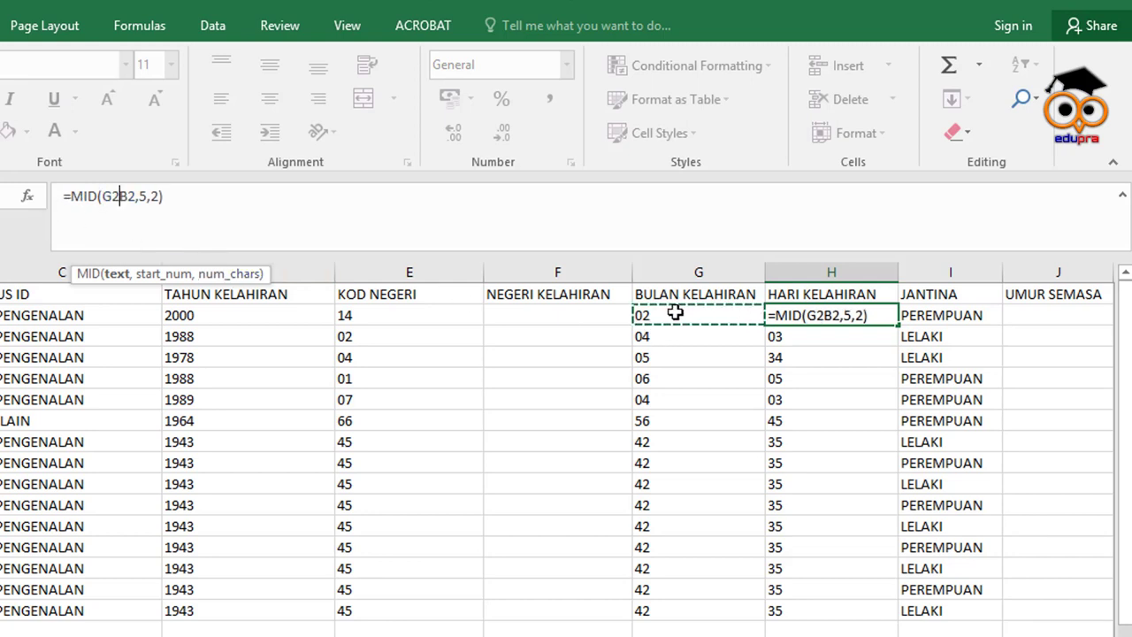
pyautogui.press('BackSpace')
pyautogui.press('BackSpace')
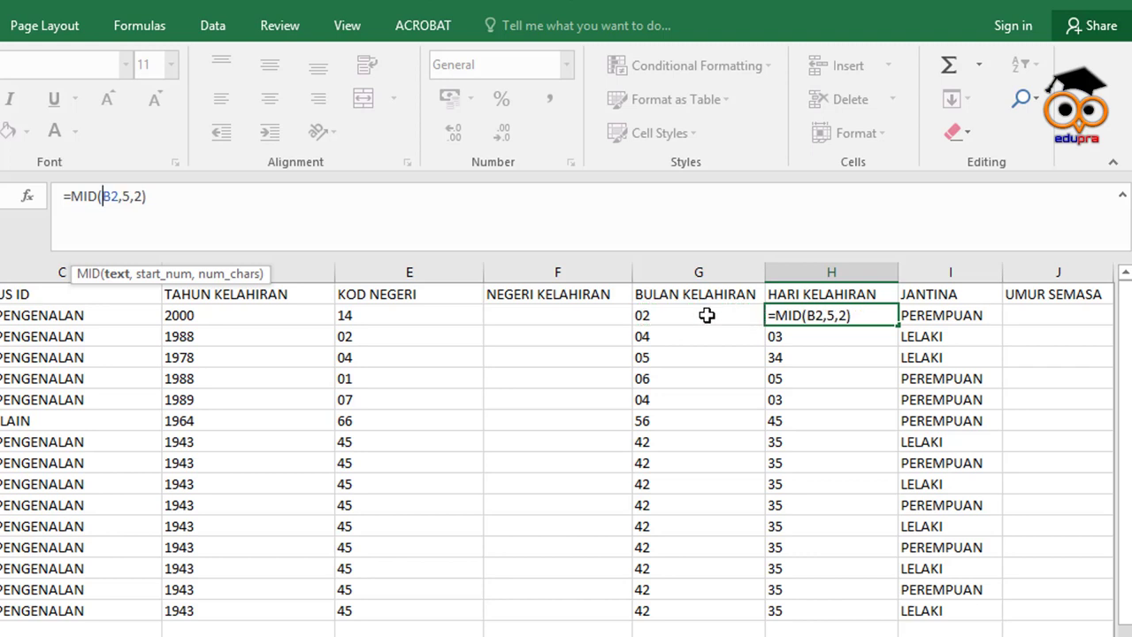
pyautogui.press('Return')
pyautogui.click(733, 316)
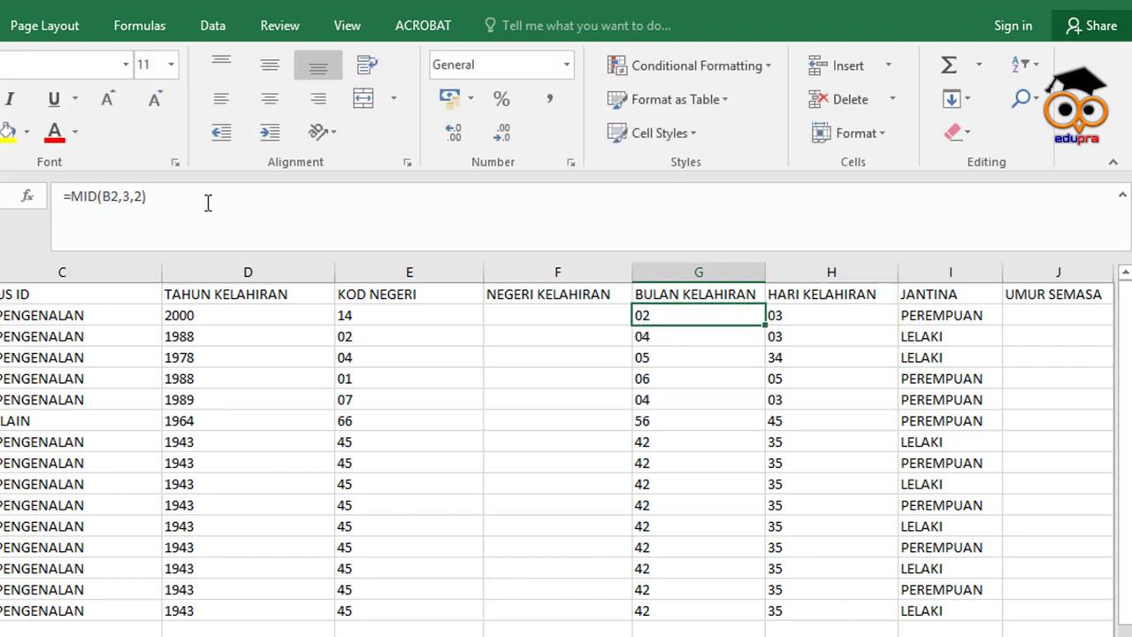
pyautogui.click(172, 193)
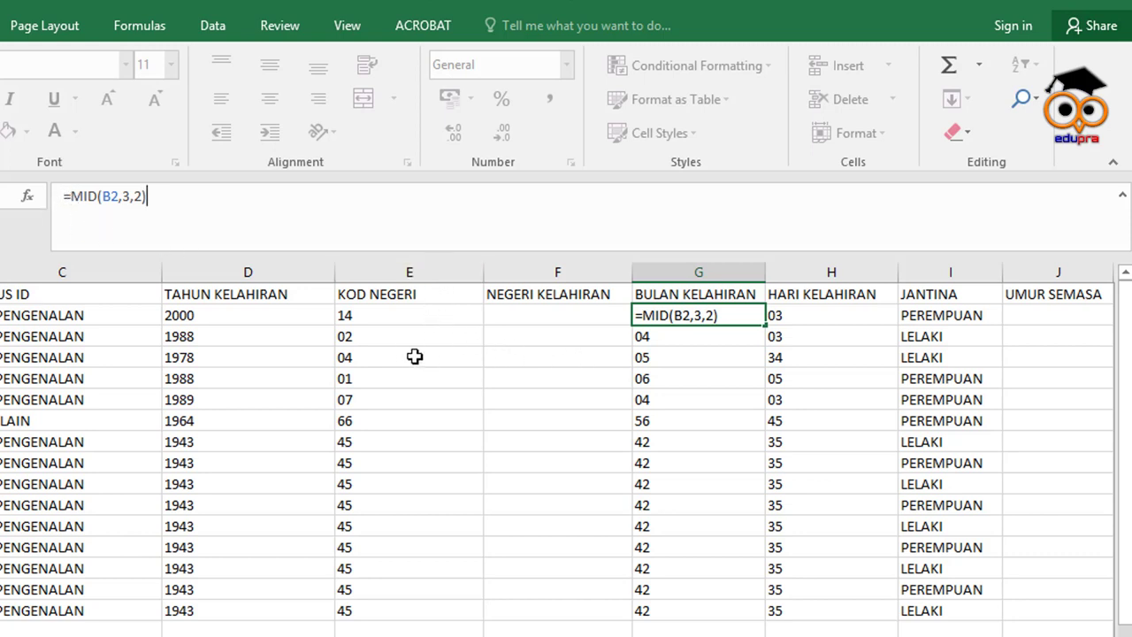
pyautogui.press('Return')
pyautogui.click(541, 321)
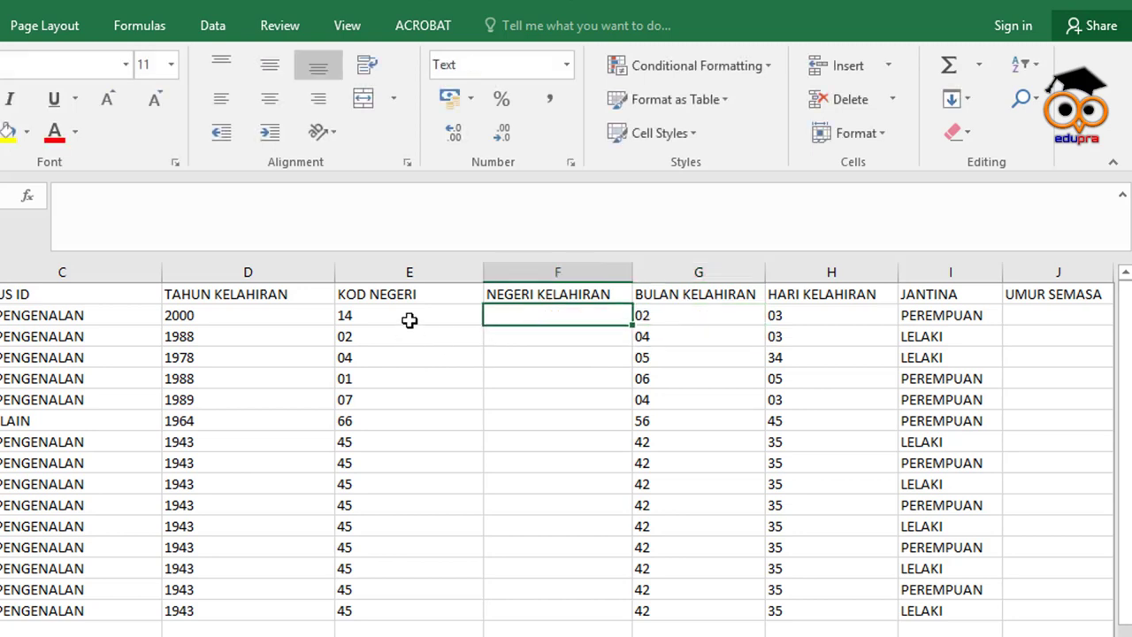
pyautogui.click(409, 320)
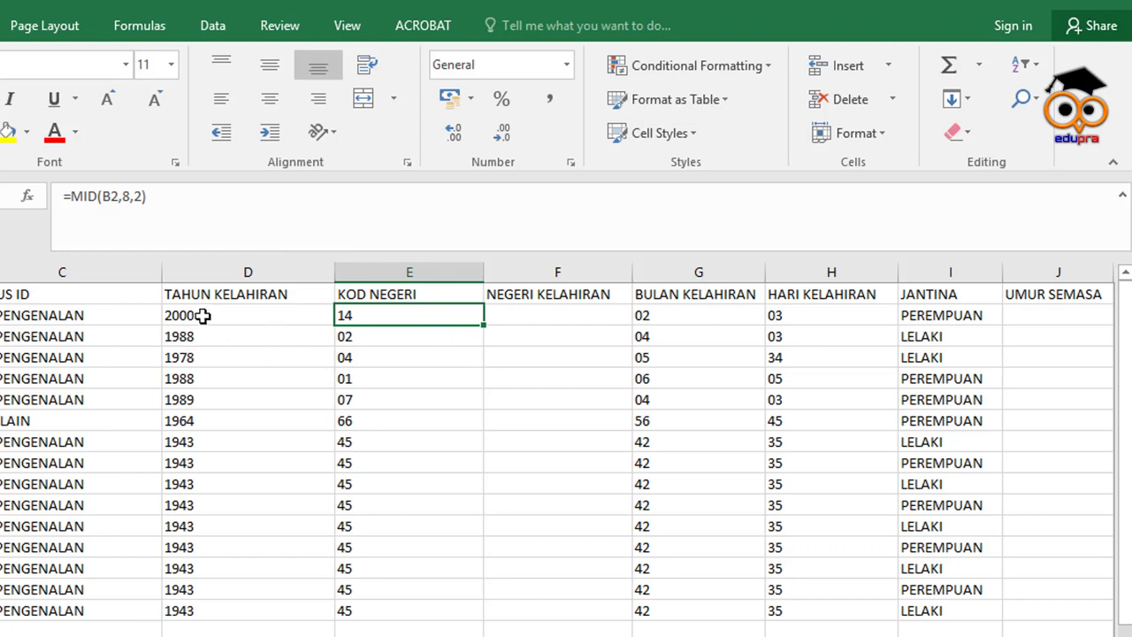
pyautogui.click(203, 316)
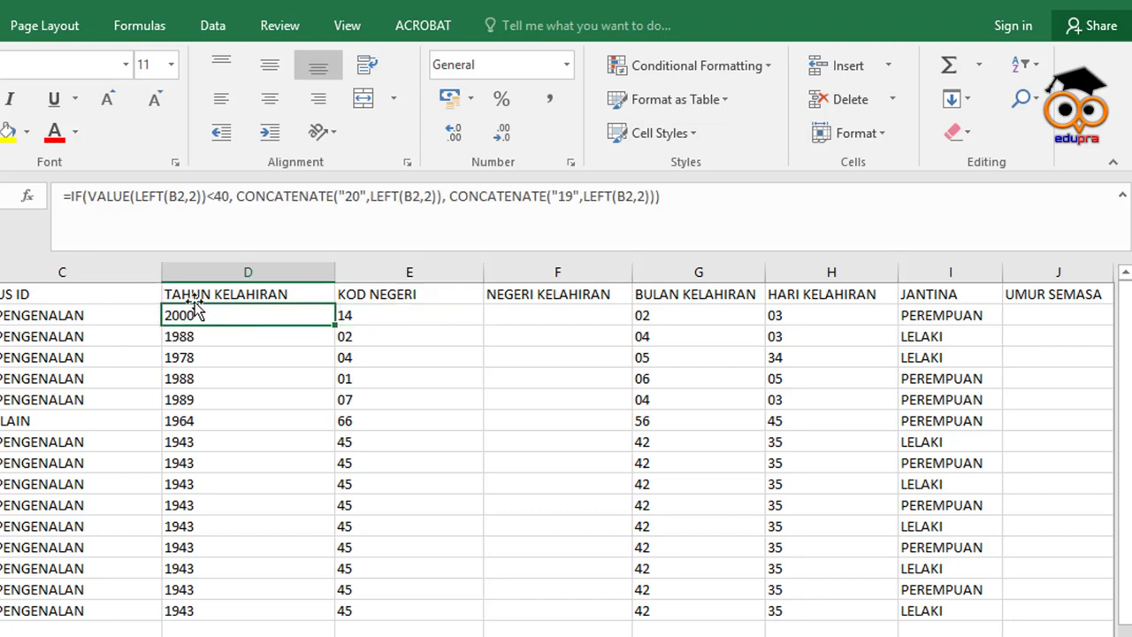
pyautogui.click(974, 315)
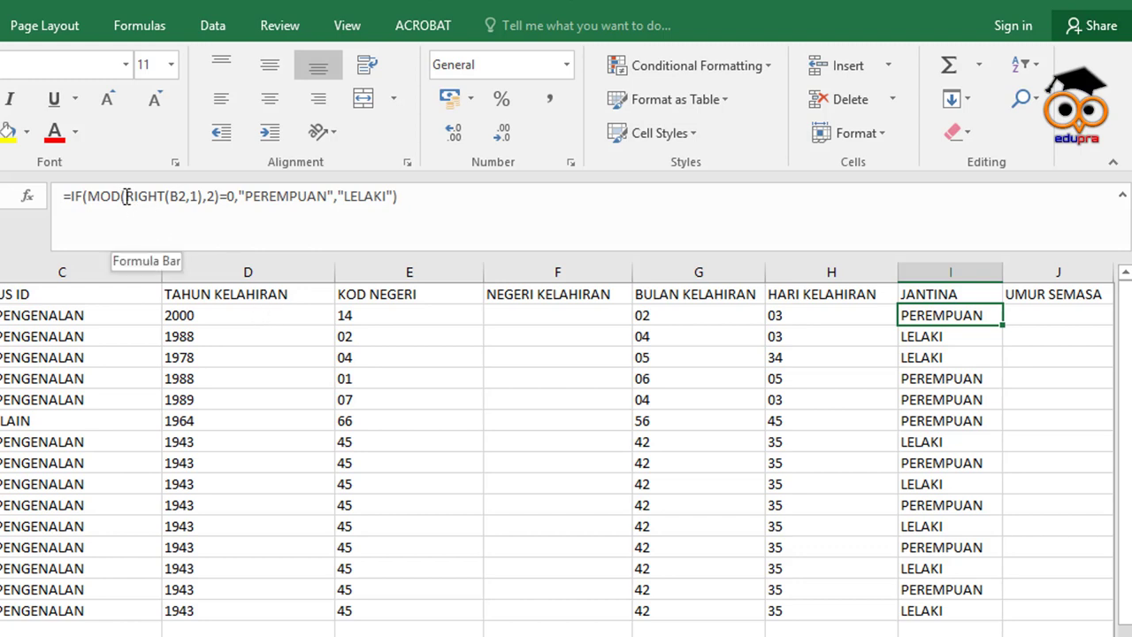
# - Delete the RIGHT(B2,1) term from the MOD arguments and re-enter them as B2,2
pyautogui.click(123, 196)
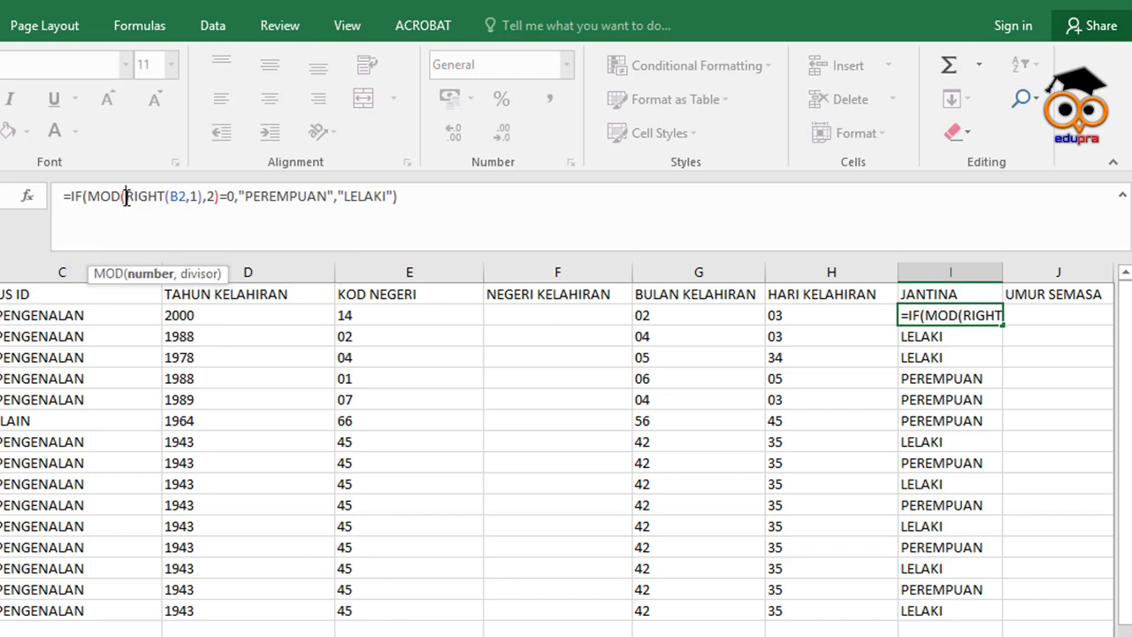
pyautogui.moveTo(126, 197); pyautogui.dragTo(173, 195)
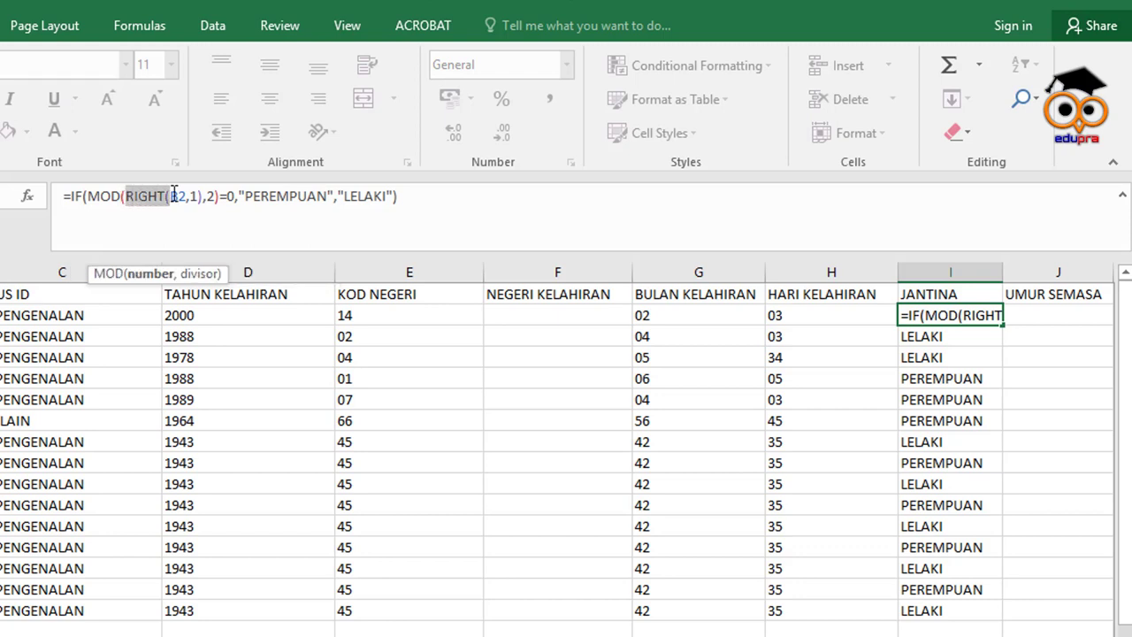
pyautogui.moveTo(173, 196); pyautogui.dragTo(201, 196)
pyautogui.moveTo(201, 196); pyautogui.dragTo(188, 220)
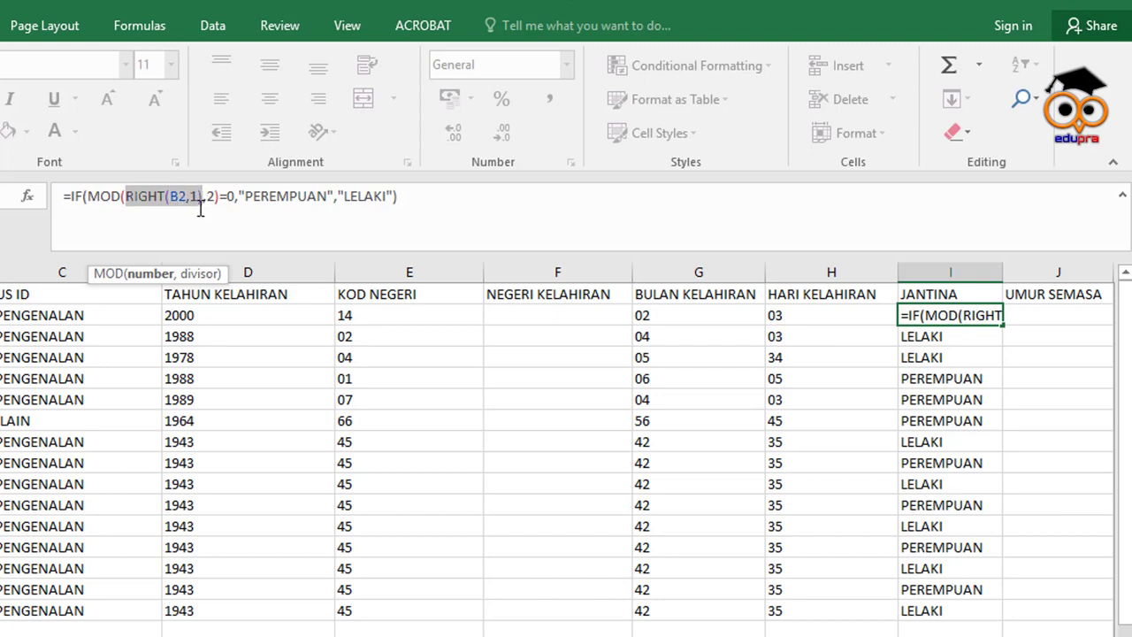
pyautogui.press('BackSpace')
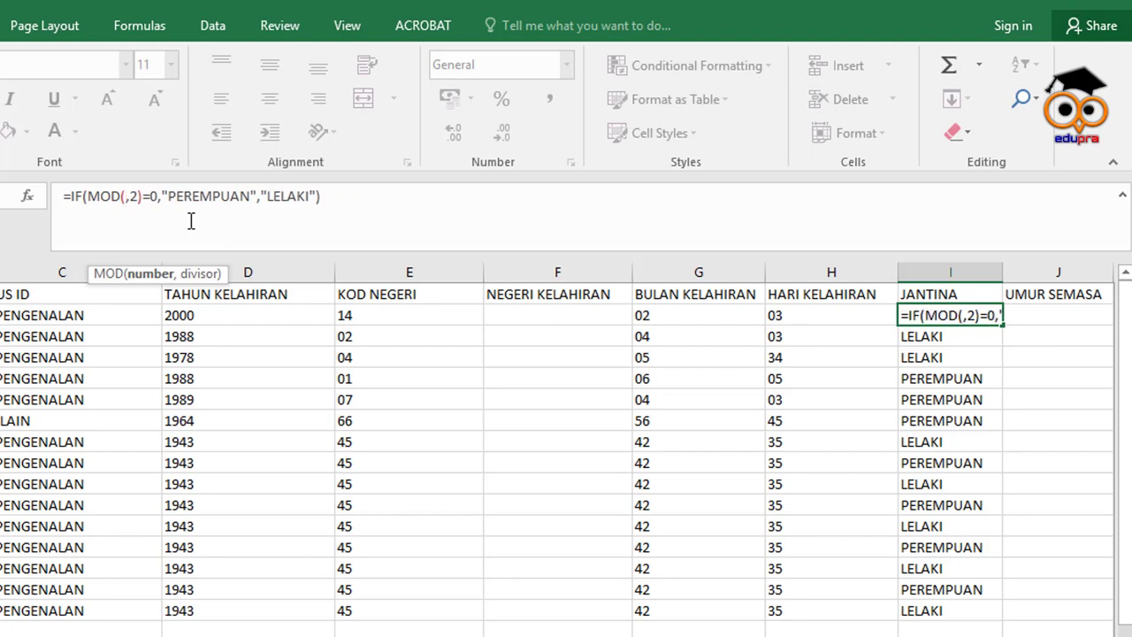
pyautogui.hotkey('ctrl', 'z')
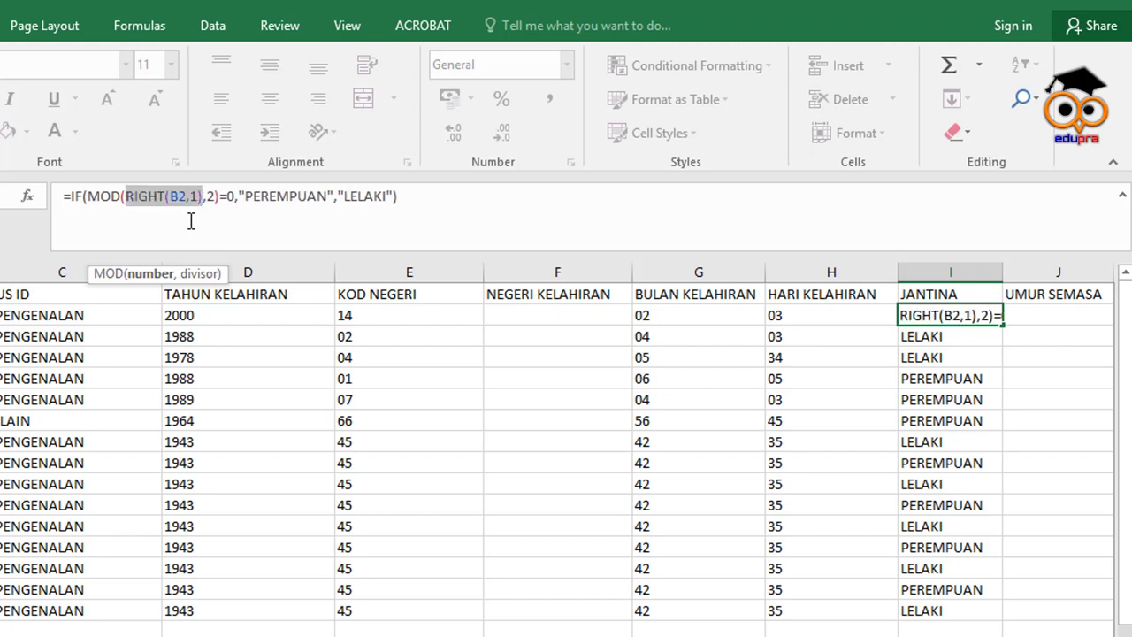
pyautogui.press('BackSpace')
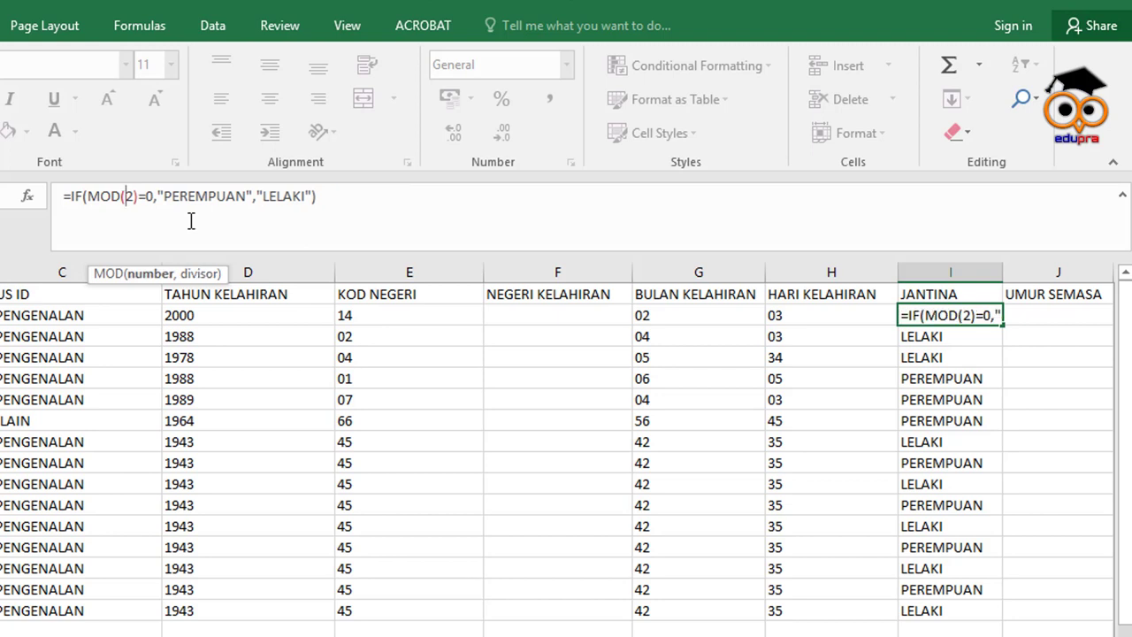
pyautogui.write('B')
pyautogui.press('Right')
pyautogui.write(',2')
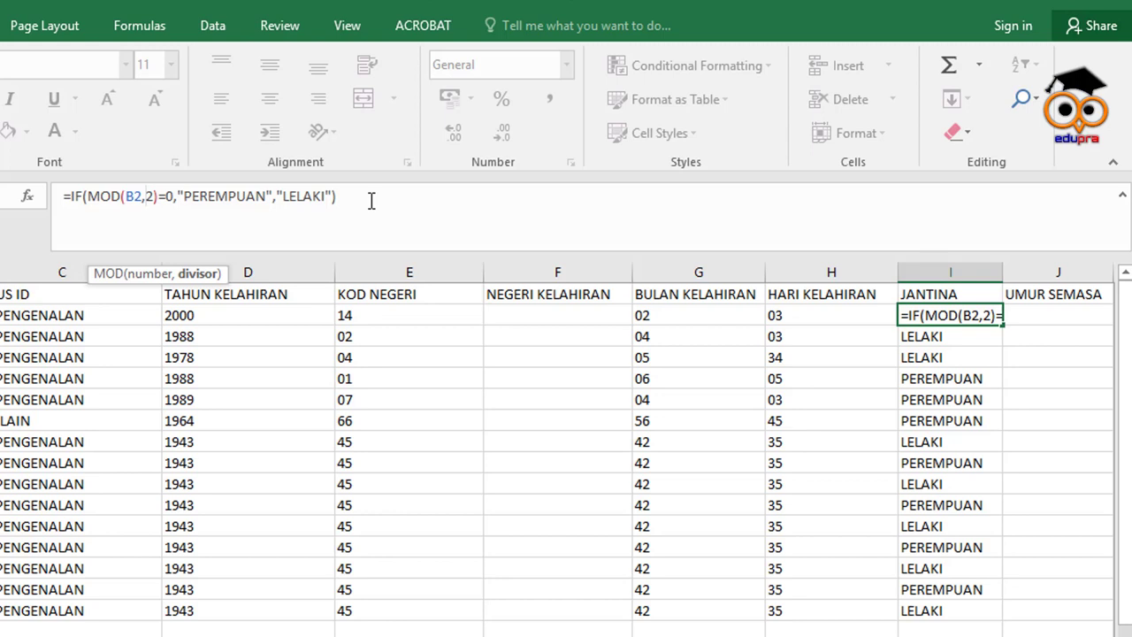
pyautogui.click(333, 198)
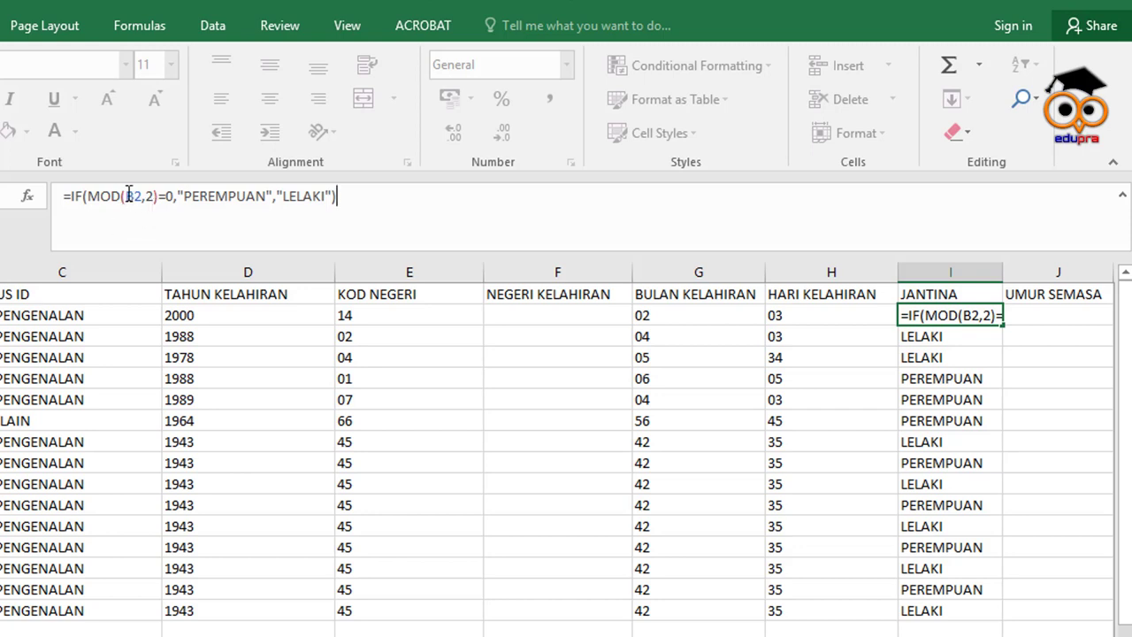
# - Wrap B2 back in RIGHT(B2,1) inside MOD and commit I2's formula
pyautogui.click(127, 196)
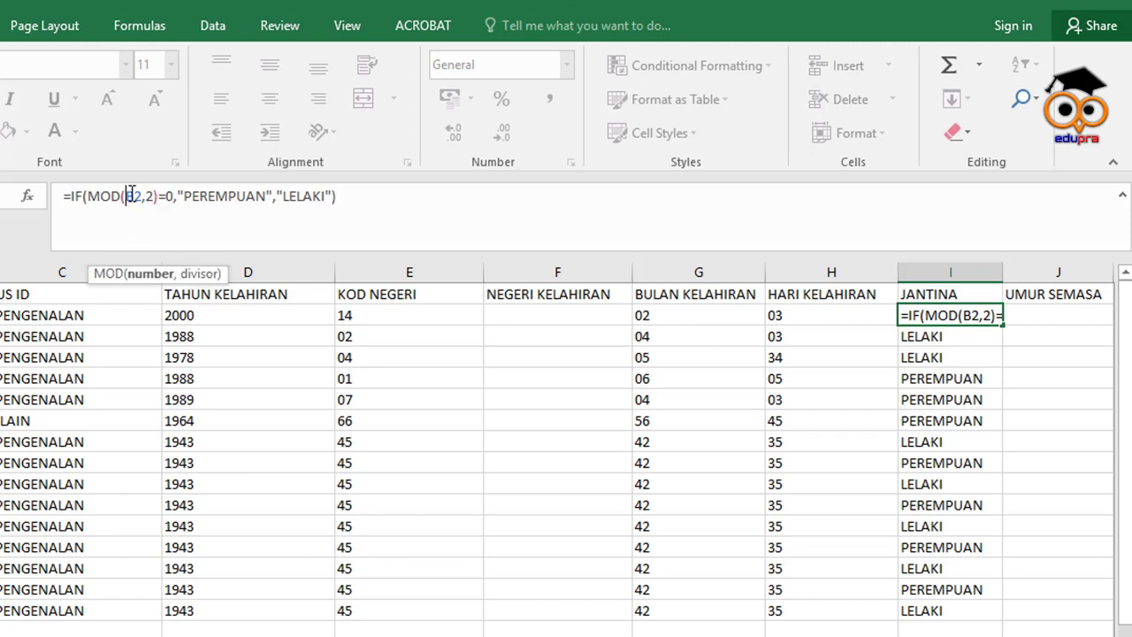
pyautogui.write('RIGH')
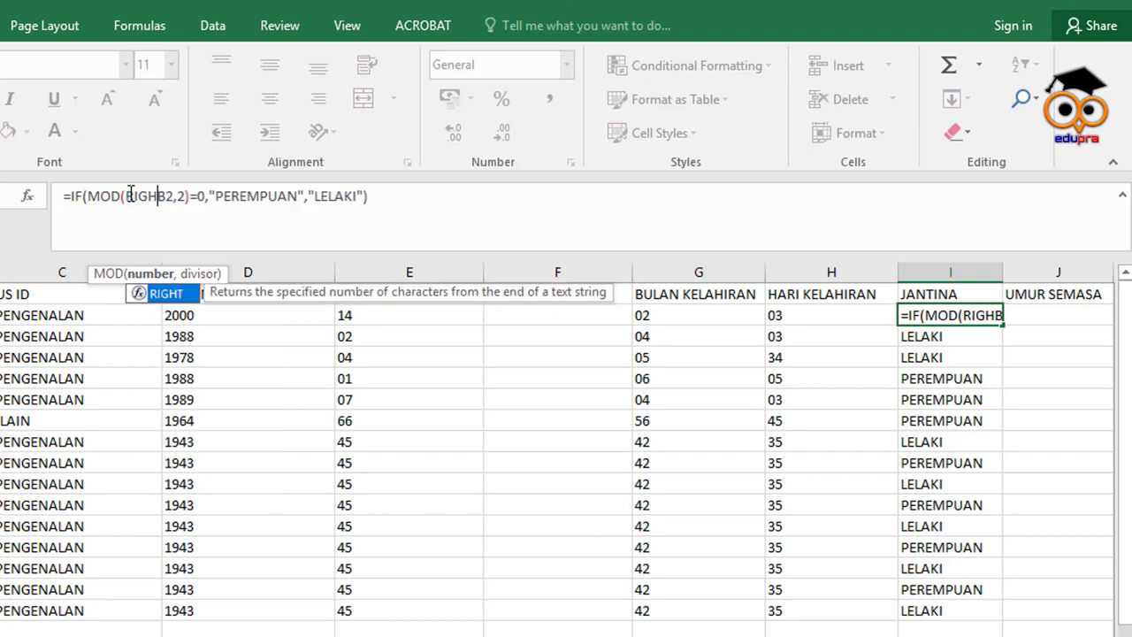
pyautogui.write('T(')
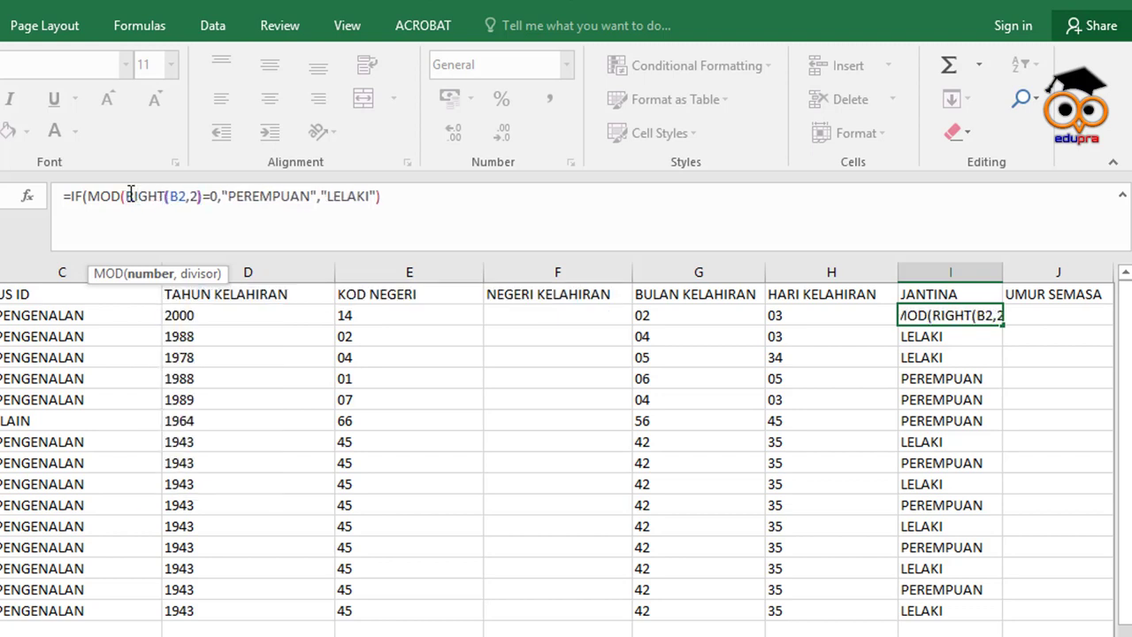
pyautogui.press('Right')
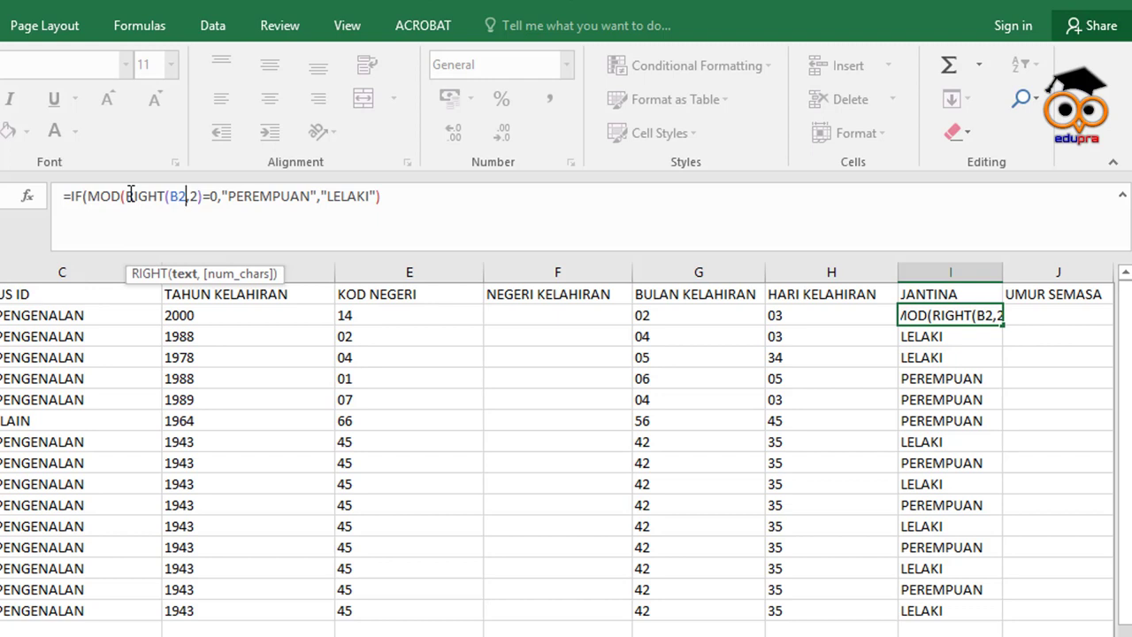
pyautogui.write(',')
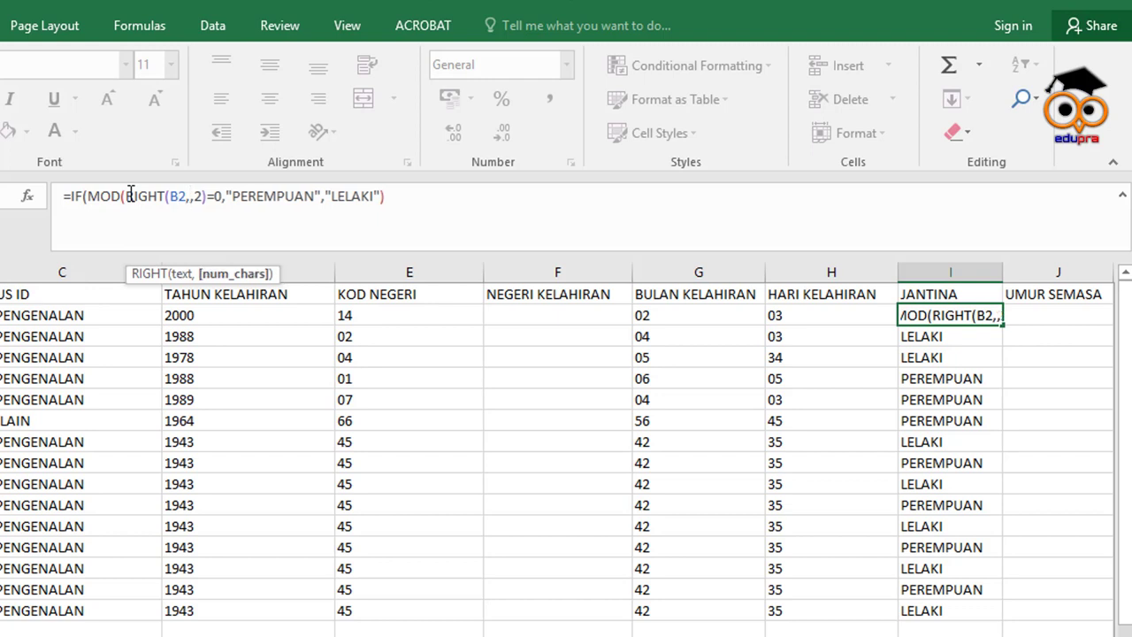
pyautogui.write('1')
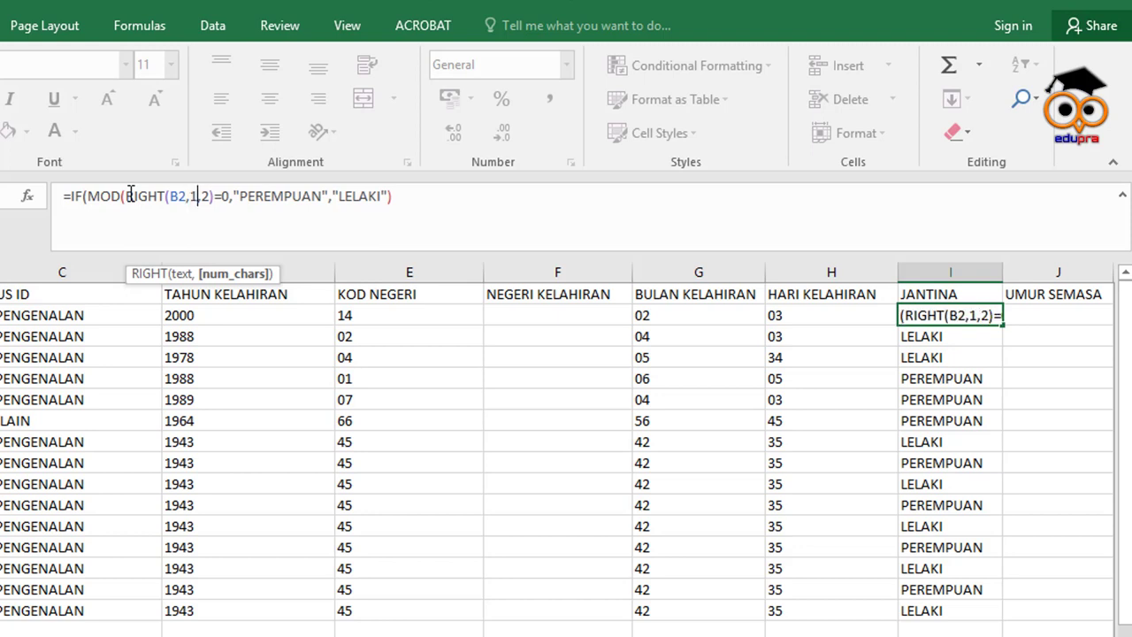
pyautogui.write(')')
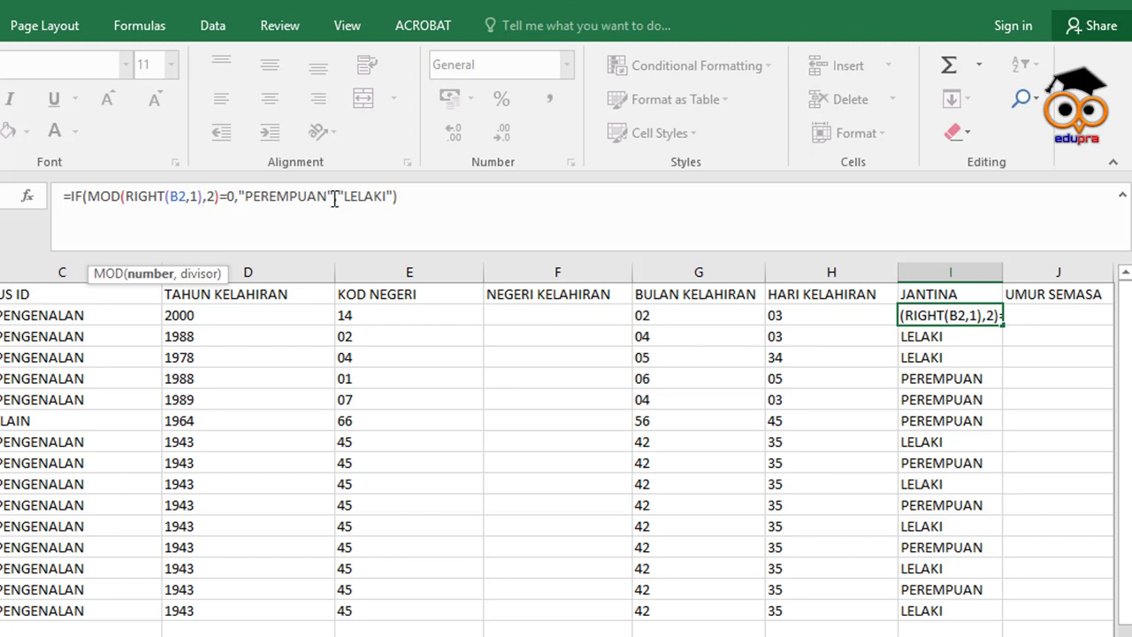
pyautogui.press('Return')
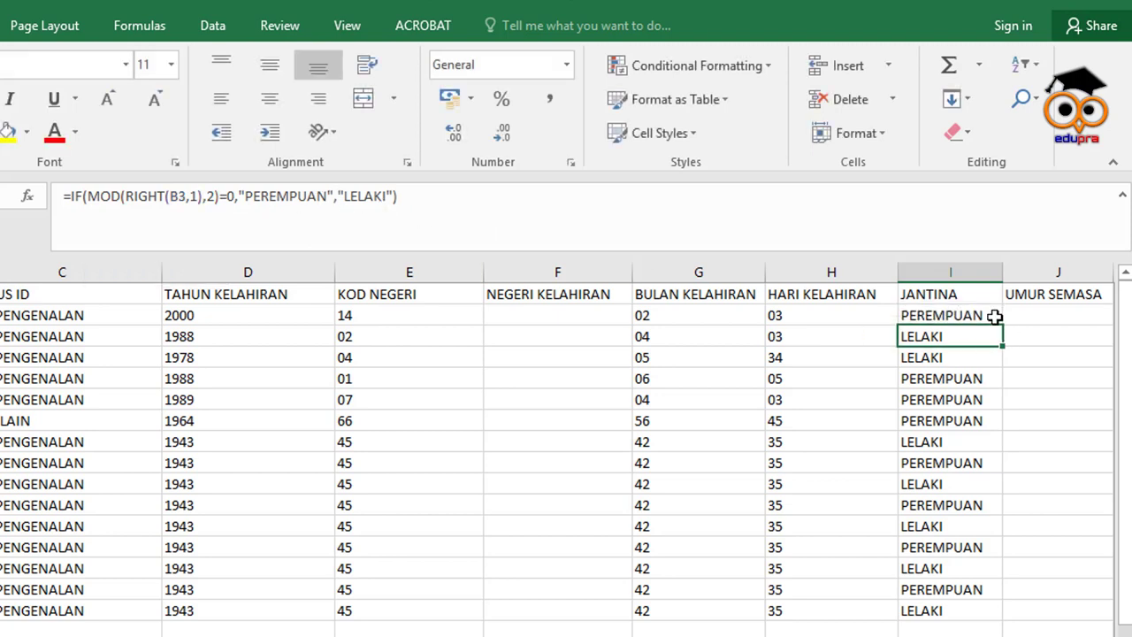
pyautogui.click(995, 317)
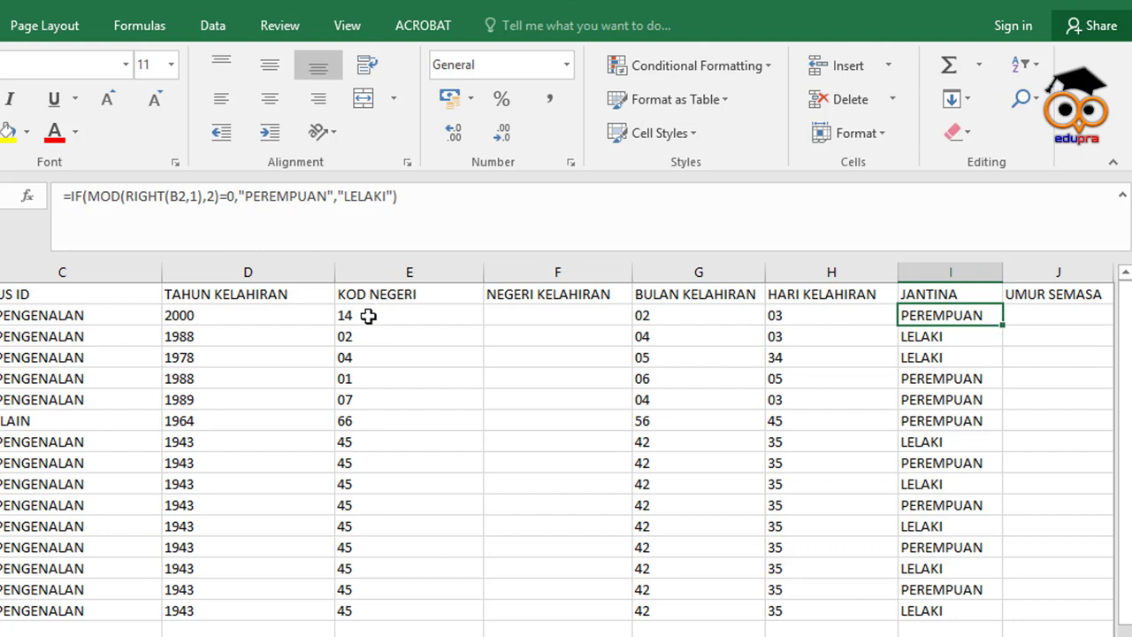
# - Inspect the state-code formula in E2 and the IC formula in B2 without changing them
pyautogui.click(367, 316)
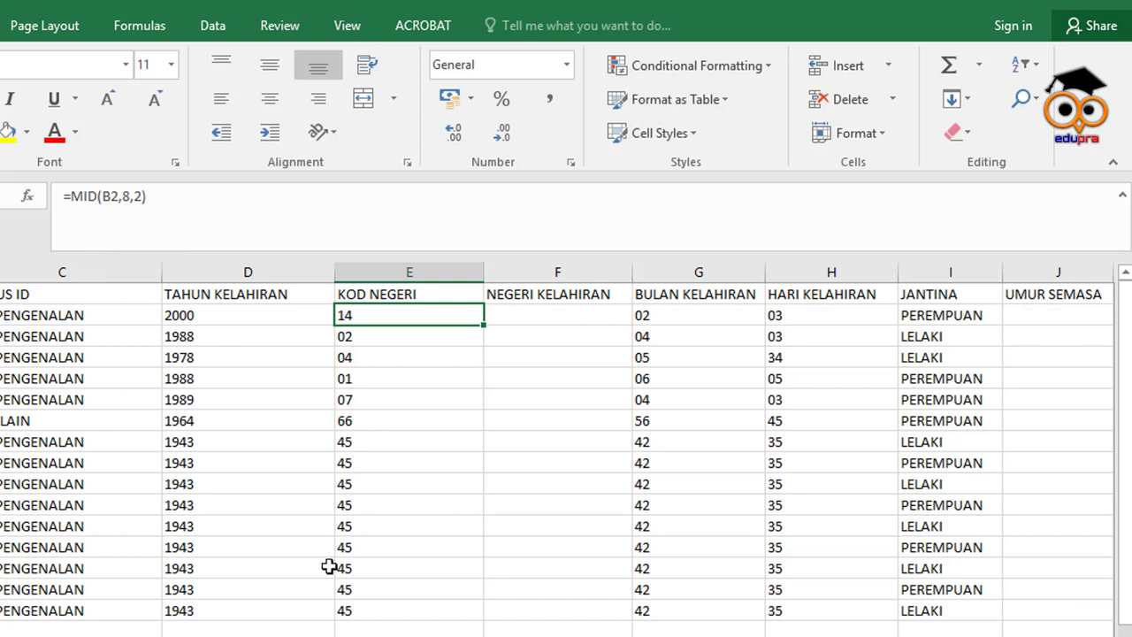
pyautogui.hscroll(-3, 308, 554)
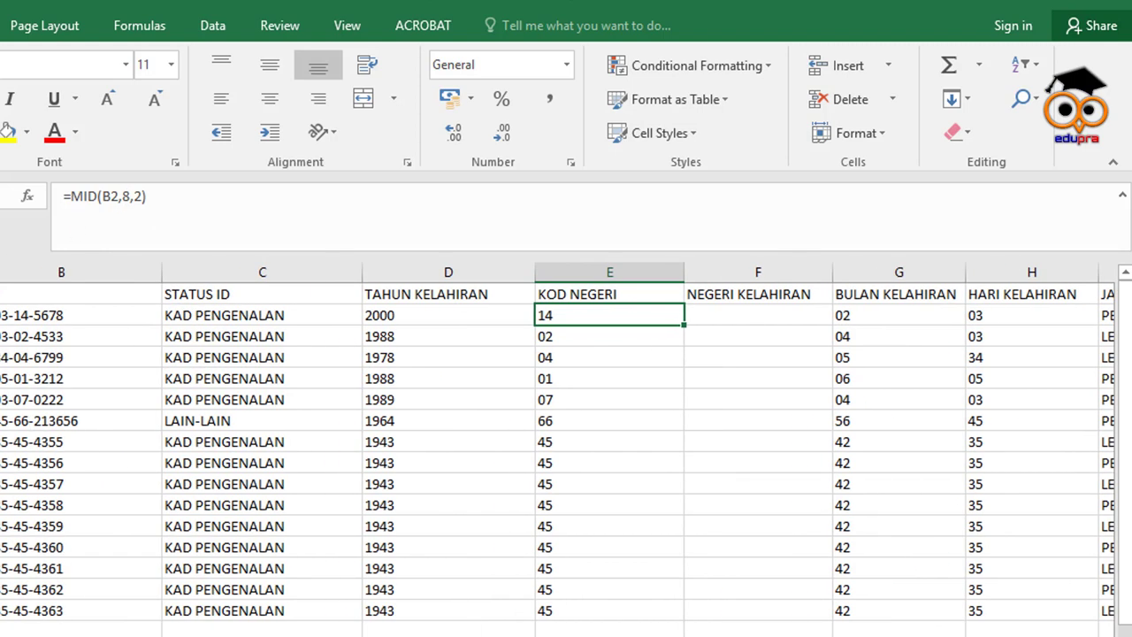
pyautogui.click(4, 319)
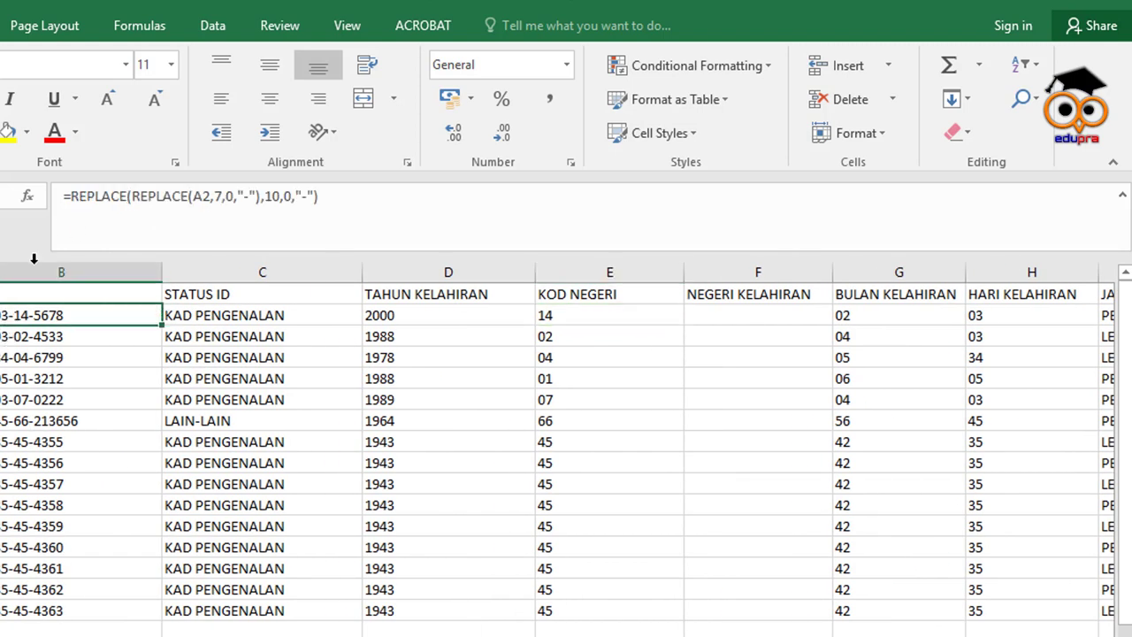
pyautogui.doubleClick(3, 318)
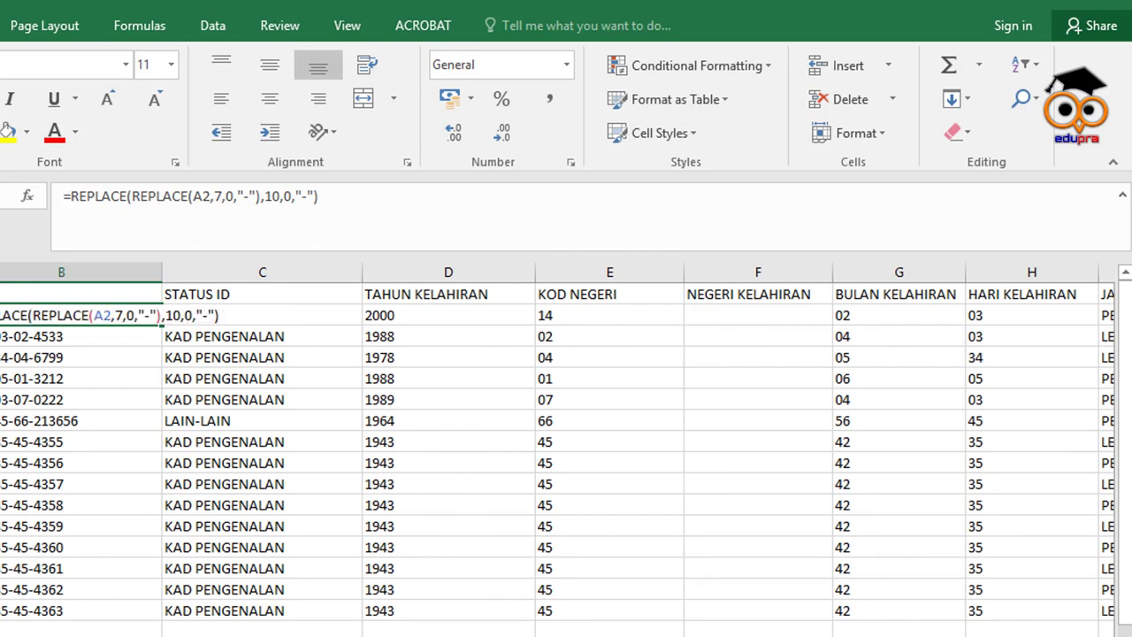
pyautogui.click(23, 336)
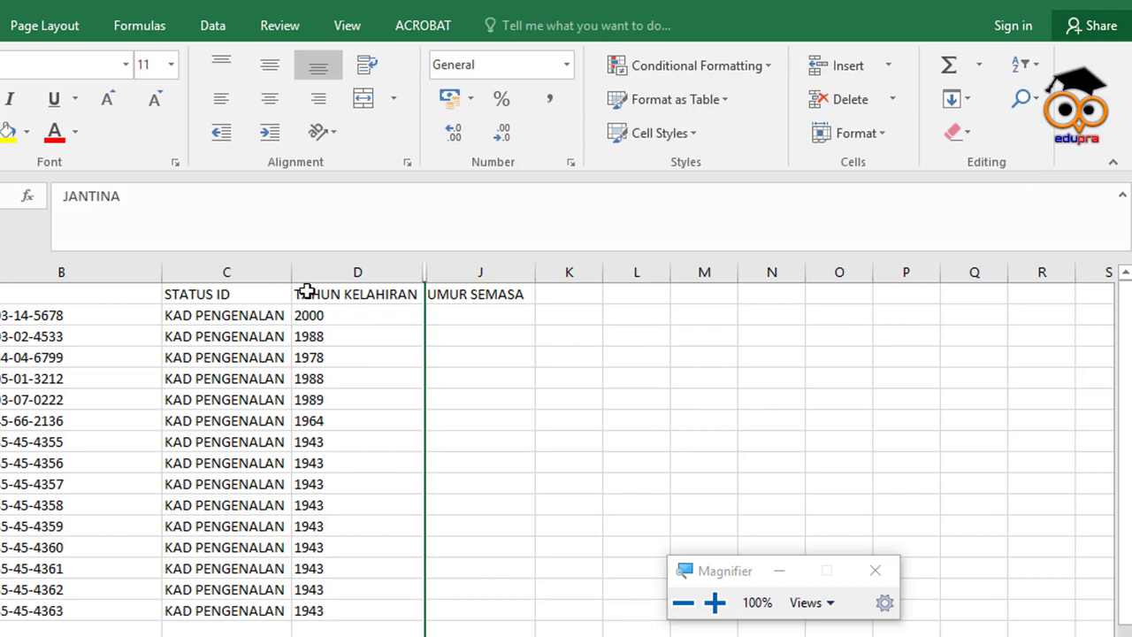
pyautogui.click(325, 267)
# - Append STATIC to the J1 heading and title K1 'TAHUN SEMASA DINAMIK'
pyautogui.click(482, 296)
pyautogui.click(346, 209)
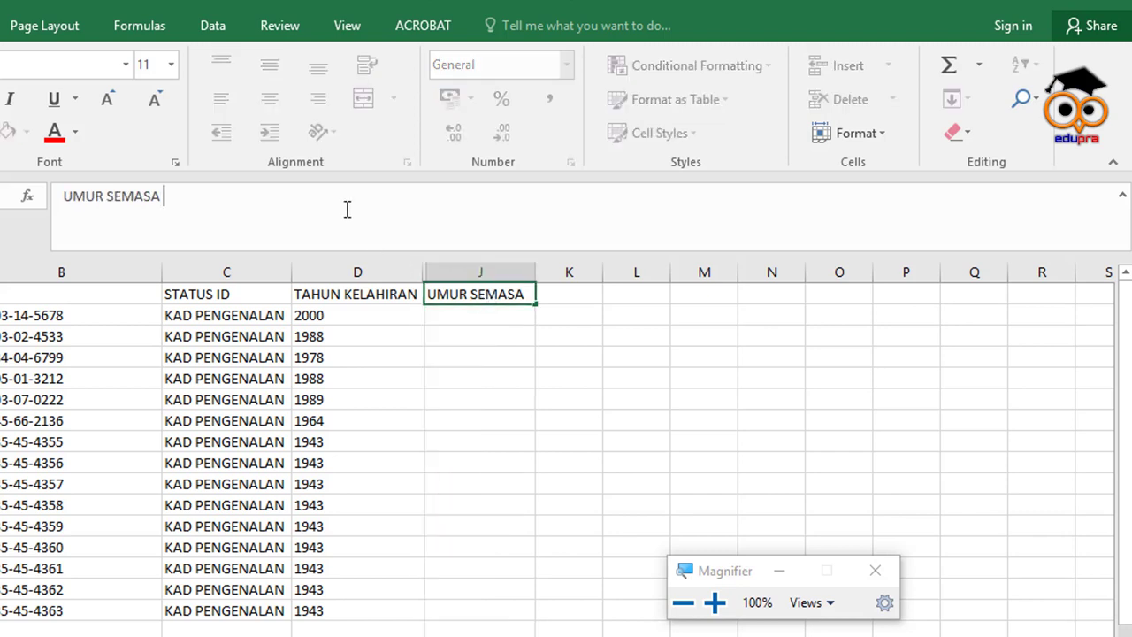
pyautogui.write('STATI')
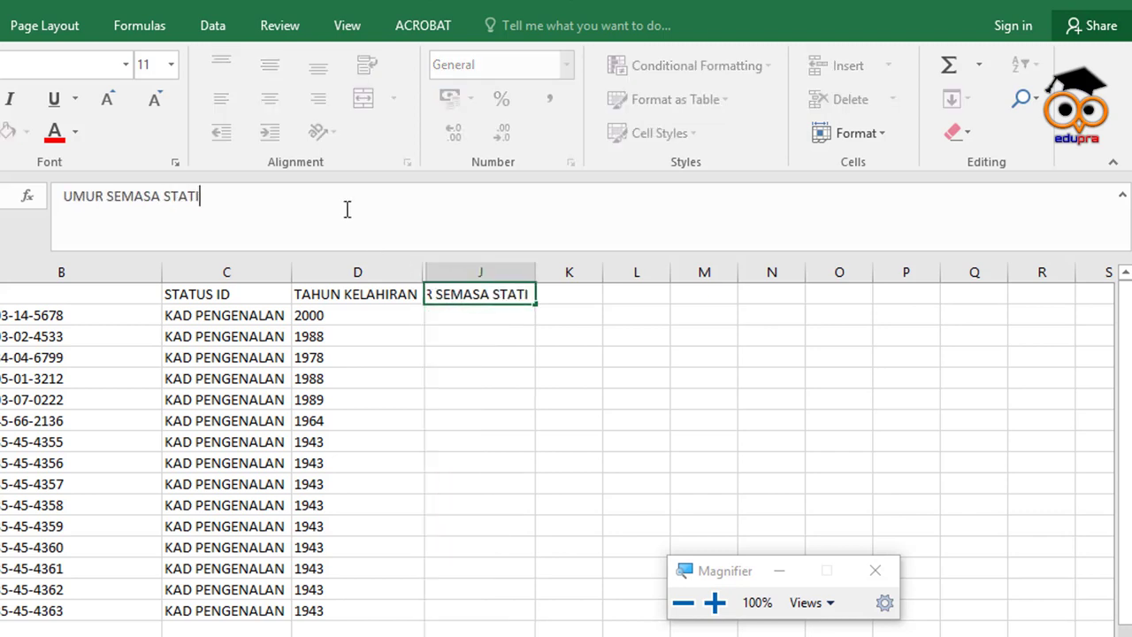
pyautogui.write('C')
pyautogui.click(575, 295)
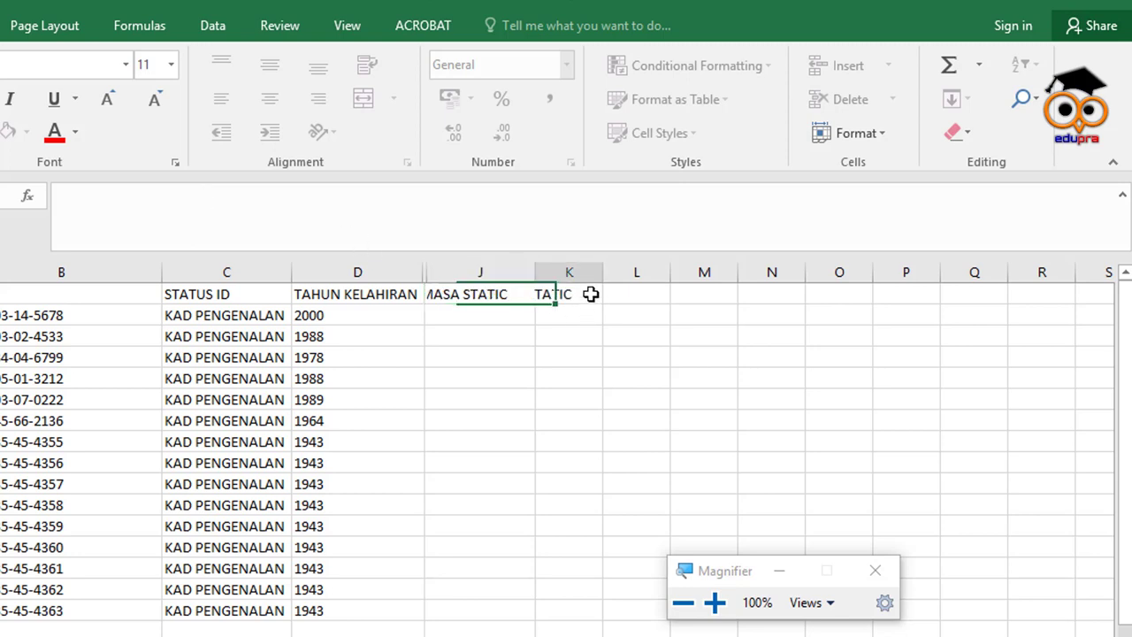
pyautogui.click(542, 217)
pyautogui.write('TA')
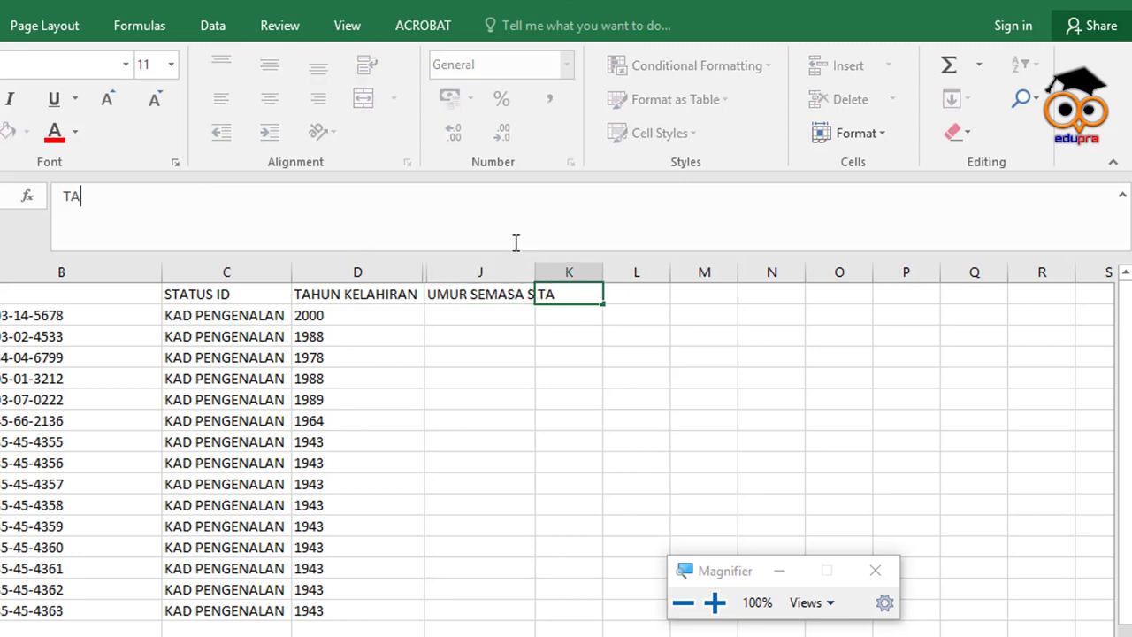
pyautogui.write('HUN SEMASA ')
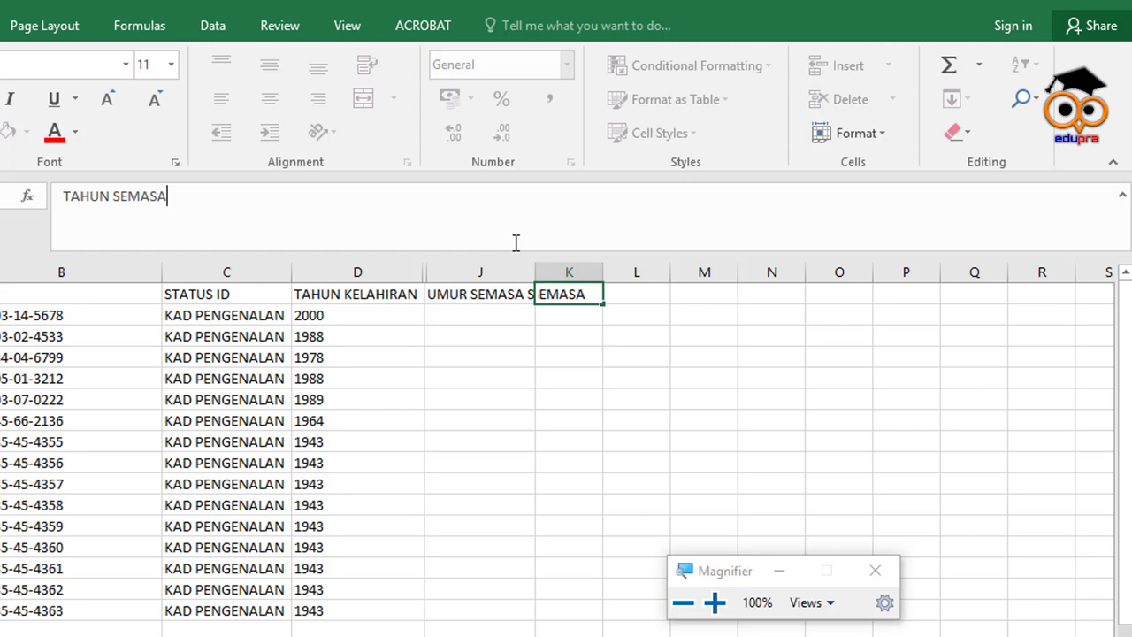
pyautogui.write('DINAMIK')
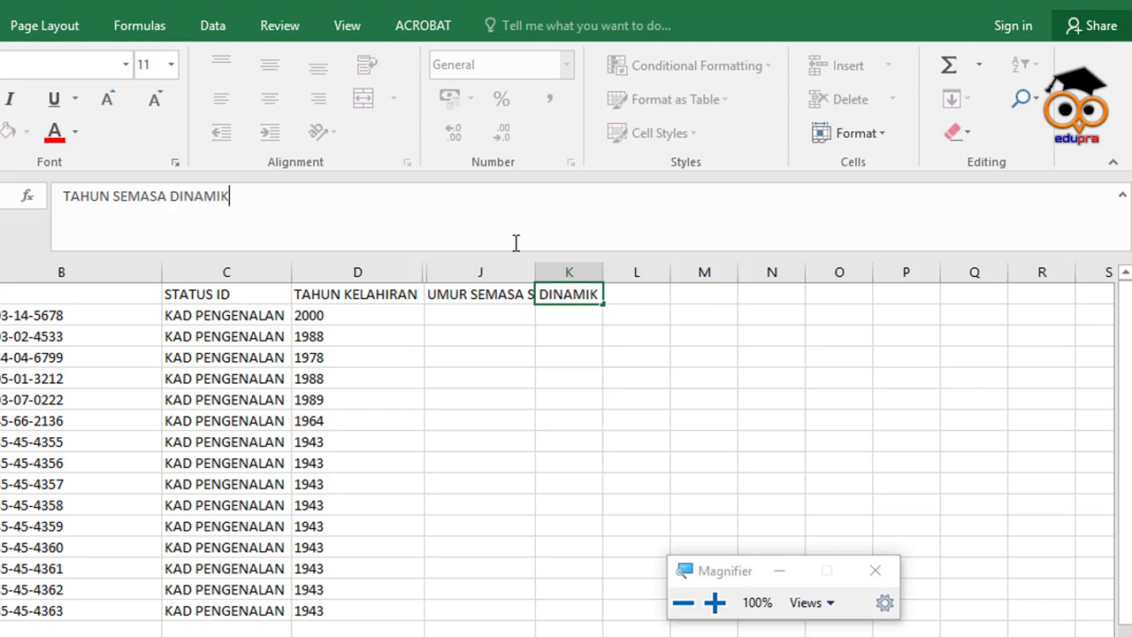
pyautogui.press('Return')
# - Begin a formula in J2 with an equals sign
pyautogui.click(504, 316)
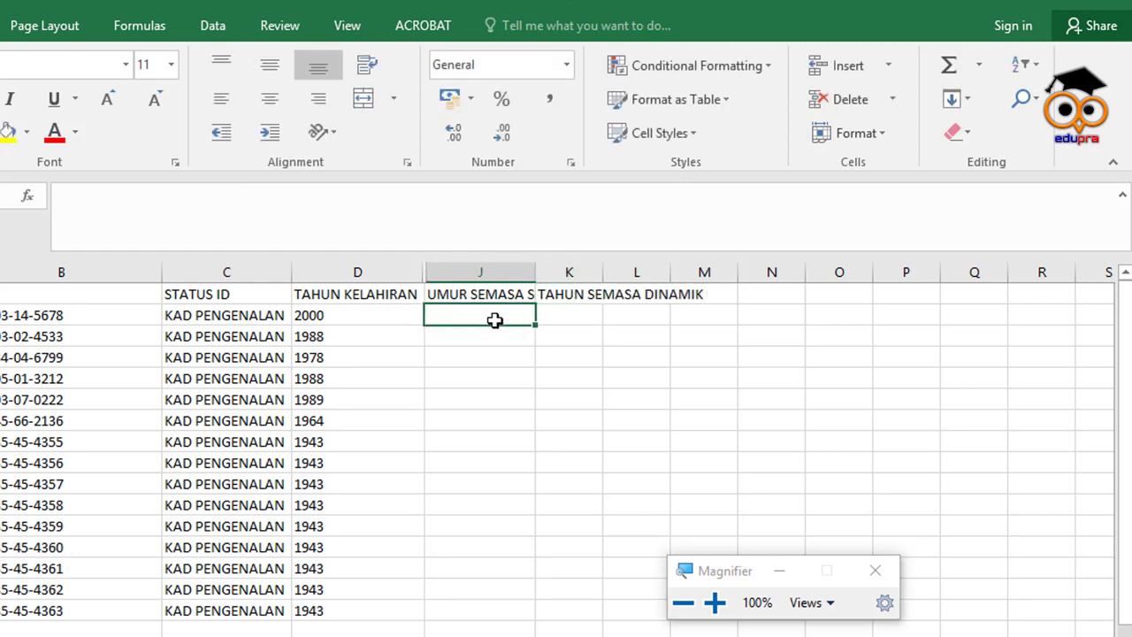
pyautogui.click(417, 210)
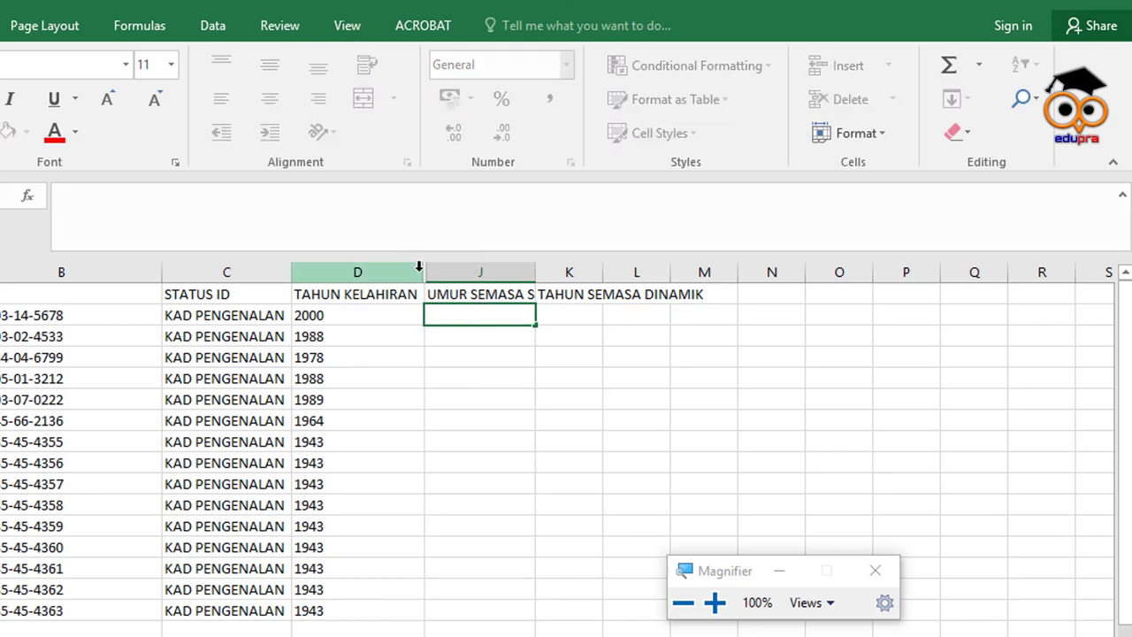
pyautogui.write('=')
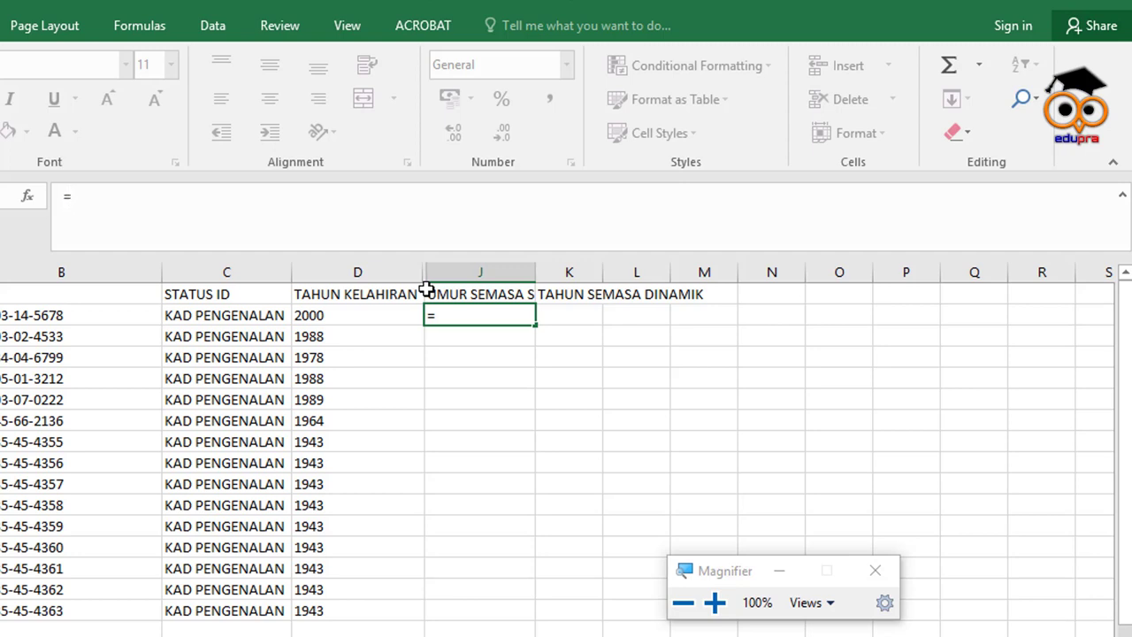
# - Enter =2019-D2 in J2 and fill it down column J
pyautogui.write('2019')
pyautogui.write('-')
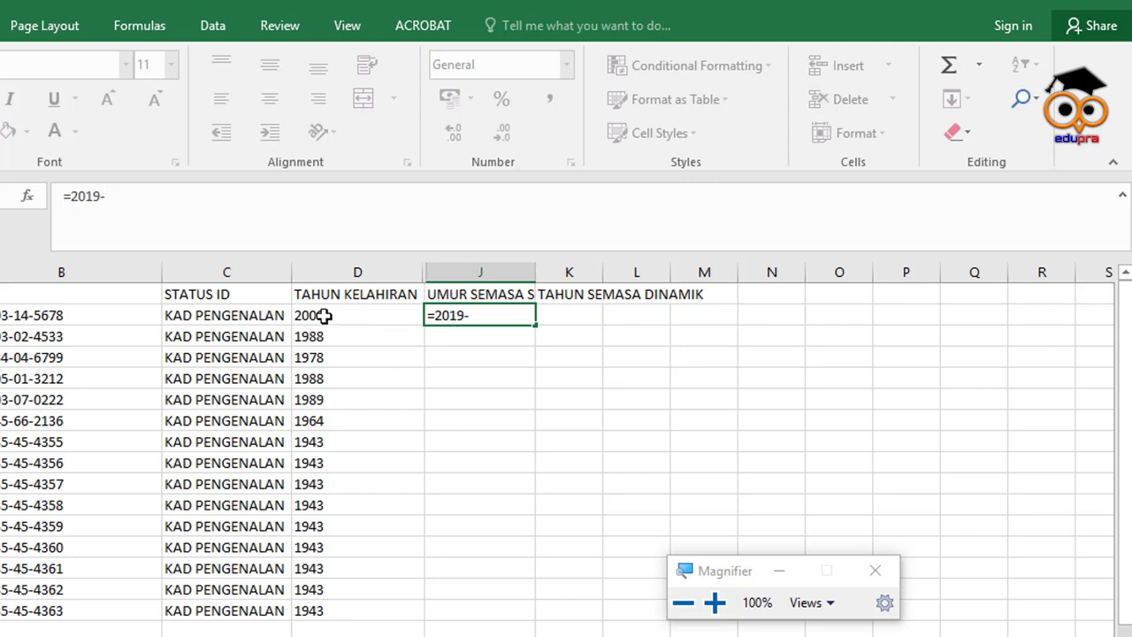
pyautogui.click(325, 314)
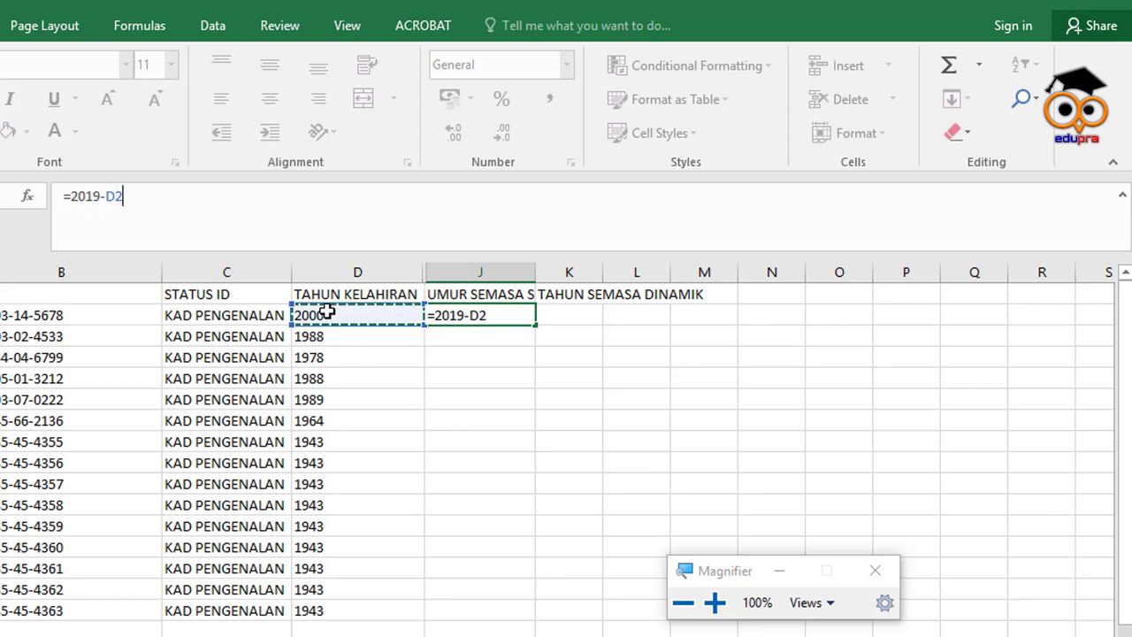
pyautogui.press('Return')
pyautogui.click(492, 315)
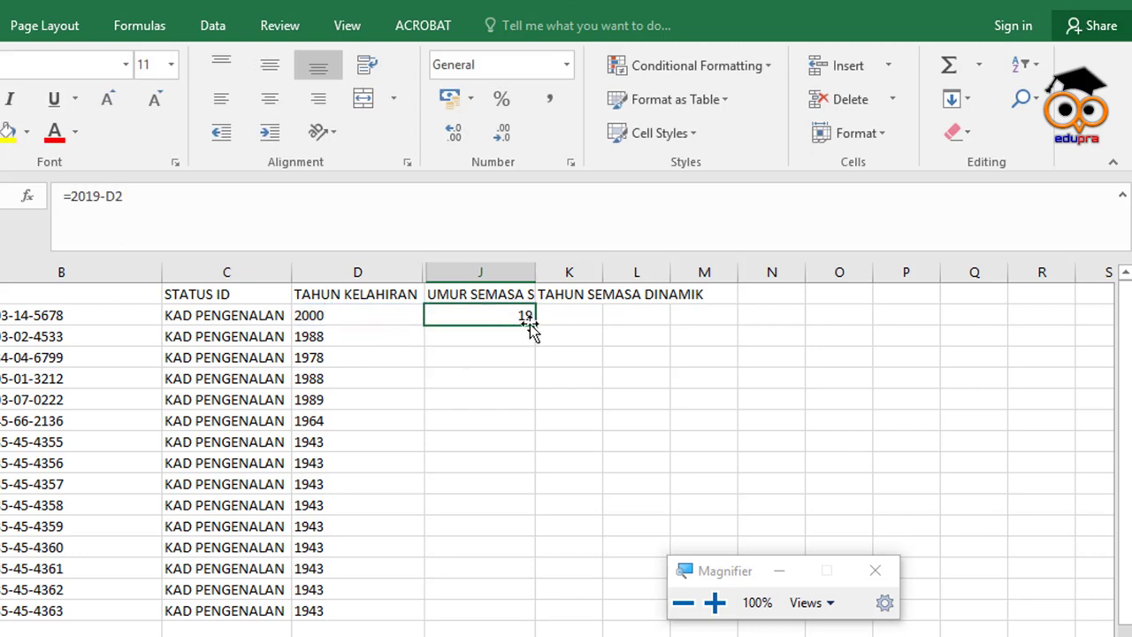
pyautogui.doubleClick(535, 325)
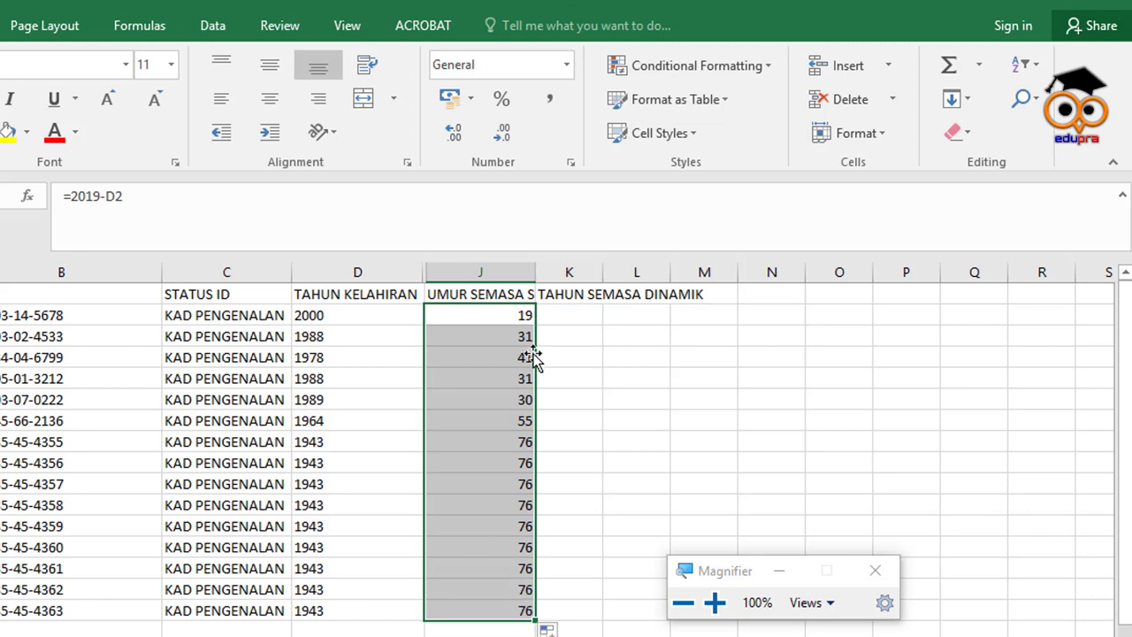
# - Check J2's formula unchanged, then autofit columns K and J to their headers
pyautogui.click(510, 317)
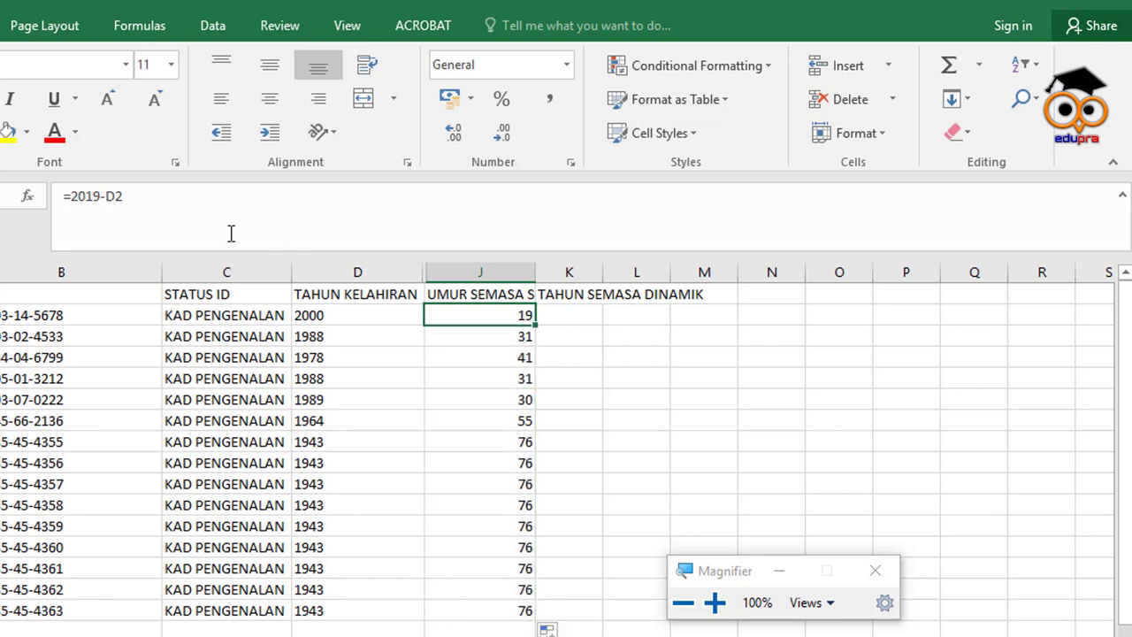
pyautogui.click(240, 217)
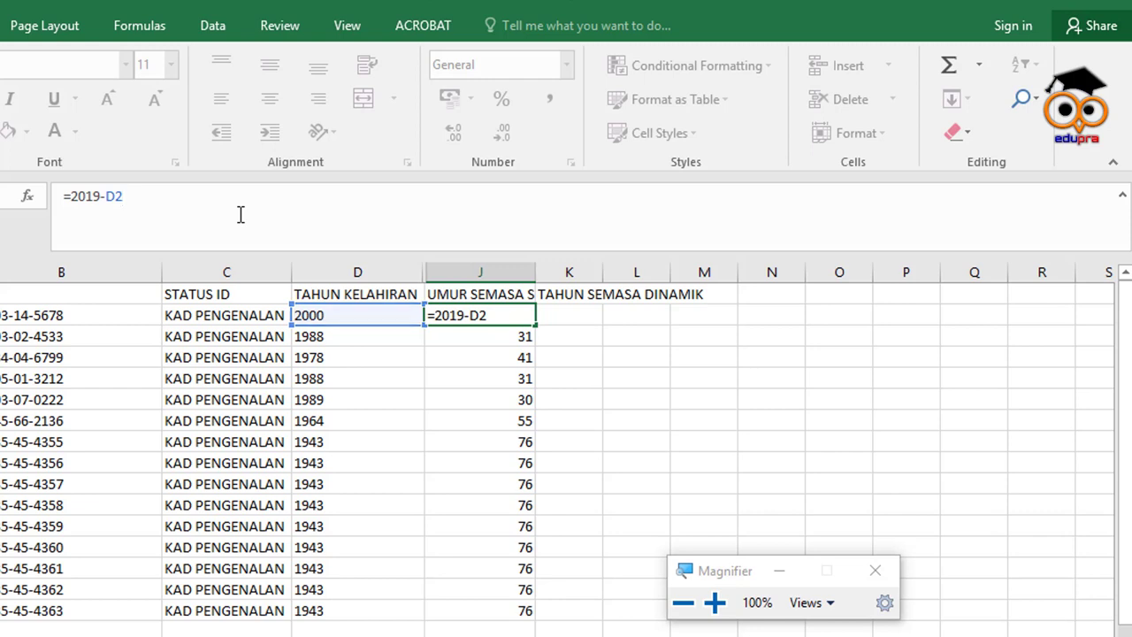
pyautogui.press('Return')
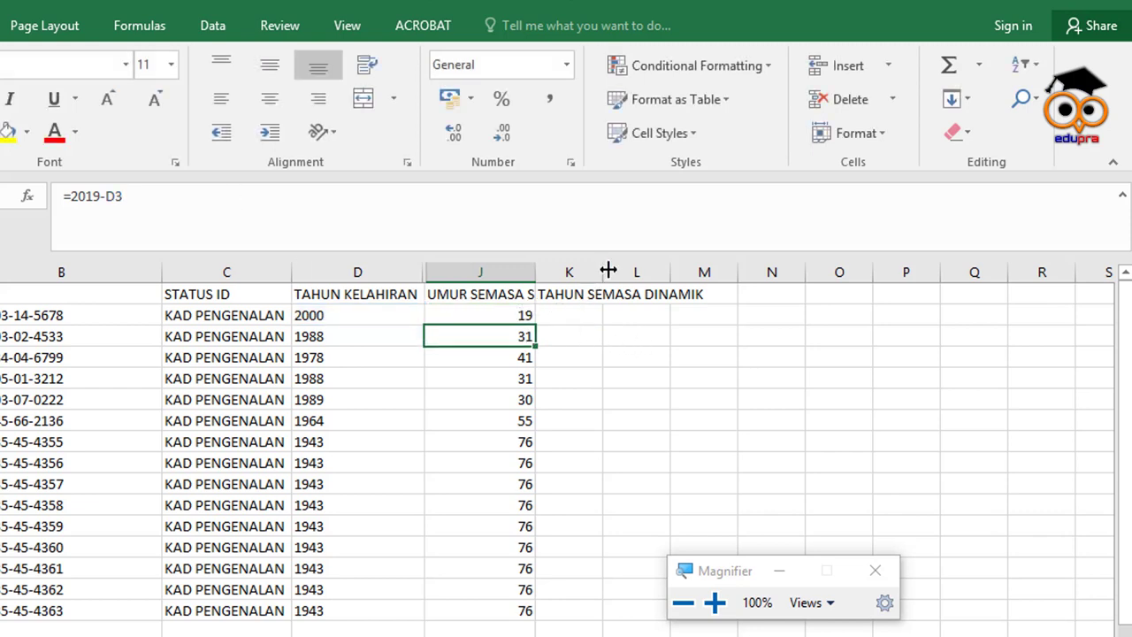
pyautogui.doubleClick(604, 273)
pyautogui.doubleClick(531, 273)
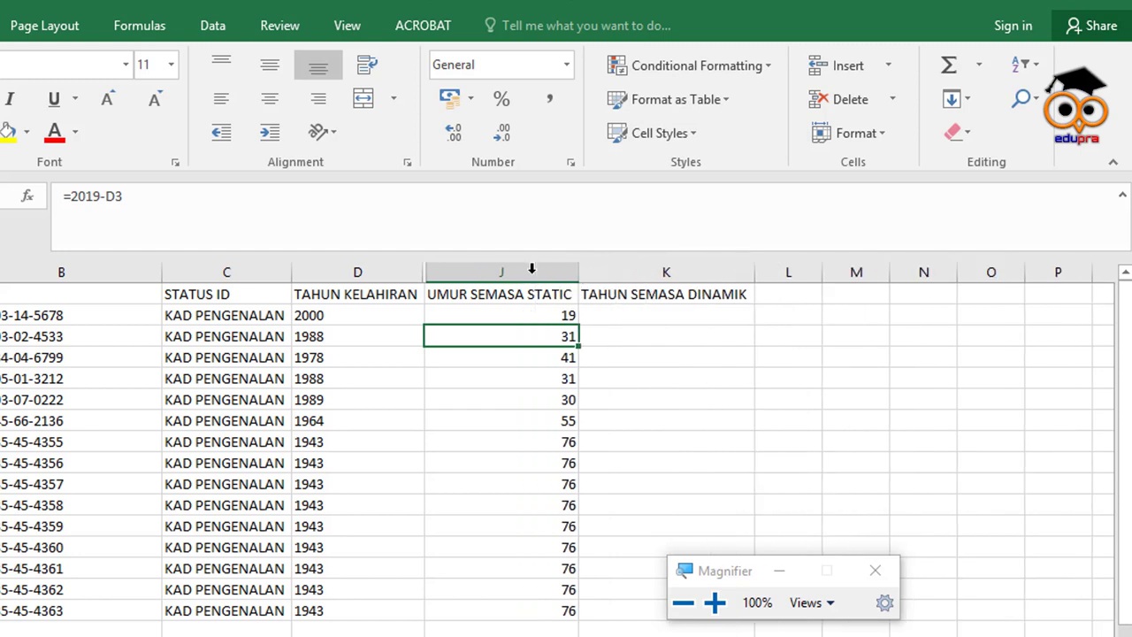
pyautogui.click(616, 316)
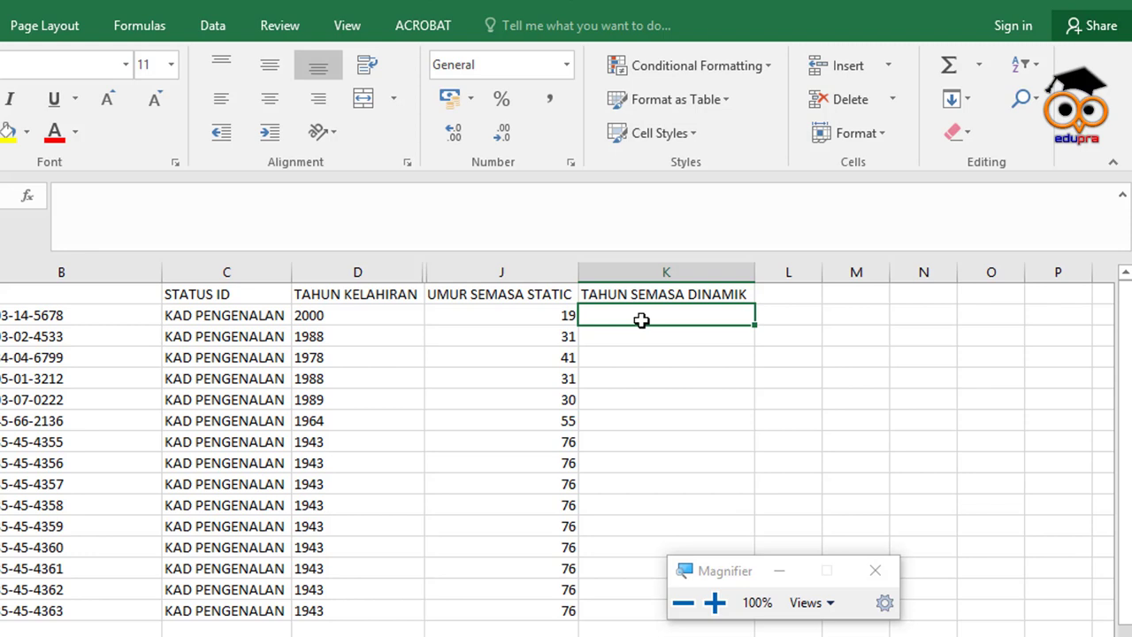
# - Enter =VALUE(TEXT(TODAY(),"YYYY"))-D2 in K2, accepting Excel's correction, giving age 19
pyautogui.click(622, 208)
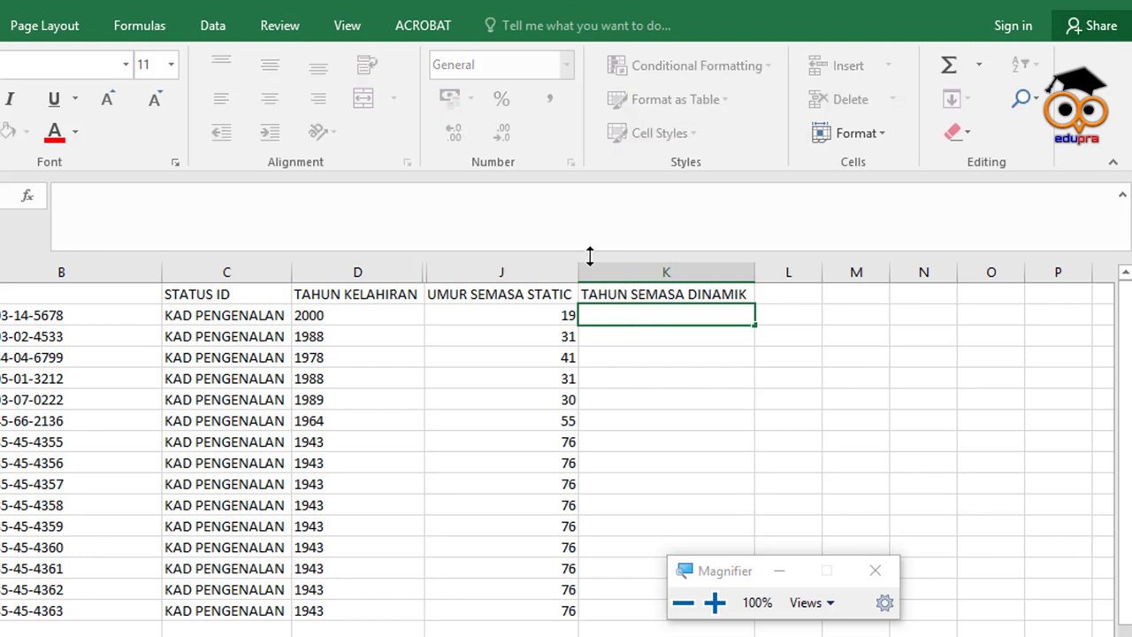
pyautogui.write('=')
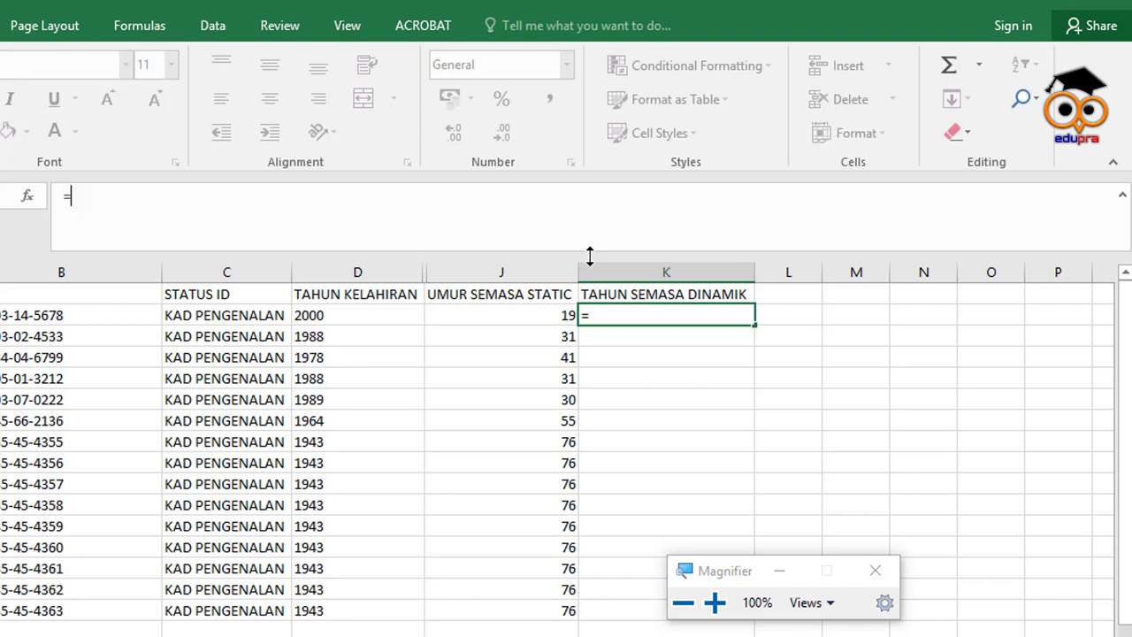
pyautogui.write('VALUE')
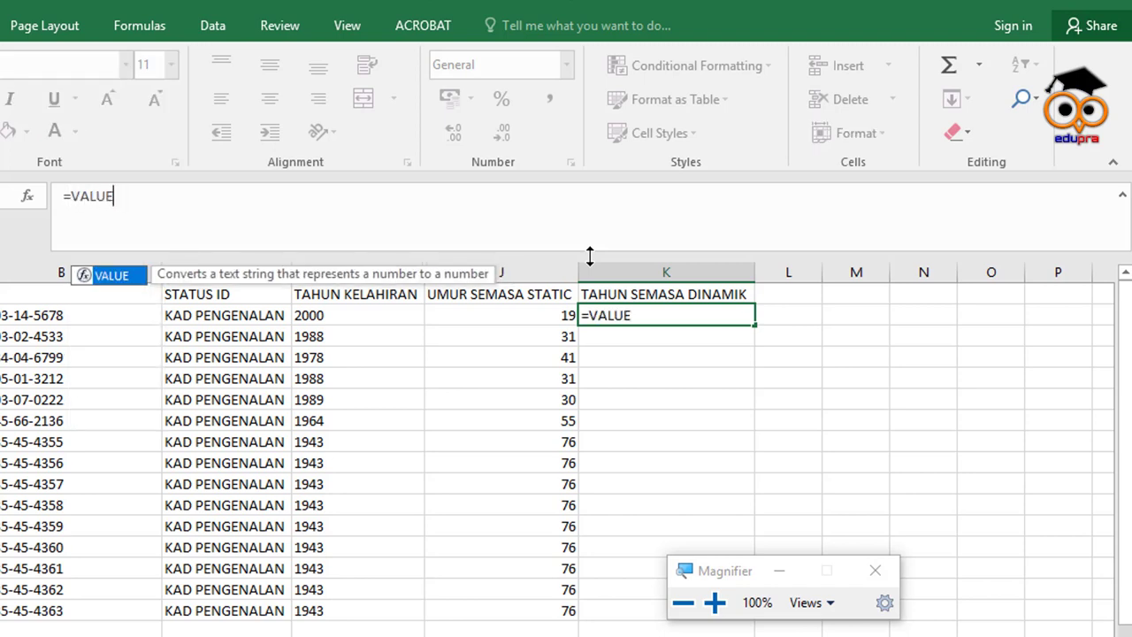
pyautogui.write('(TEXT')
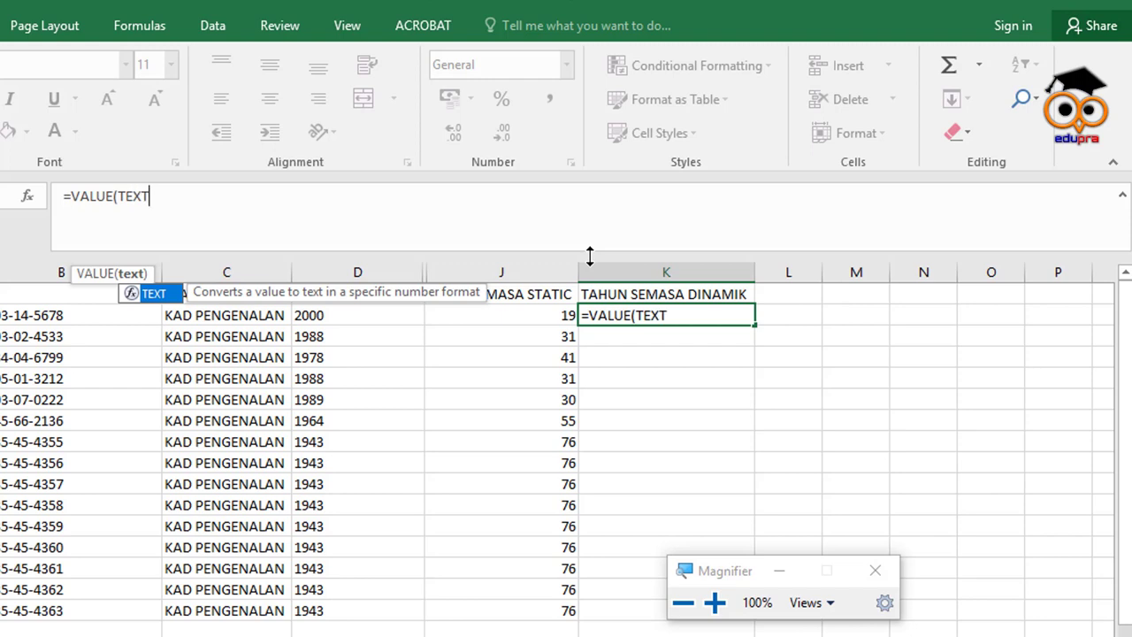
pyautogui.write('(TODA')
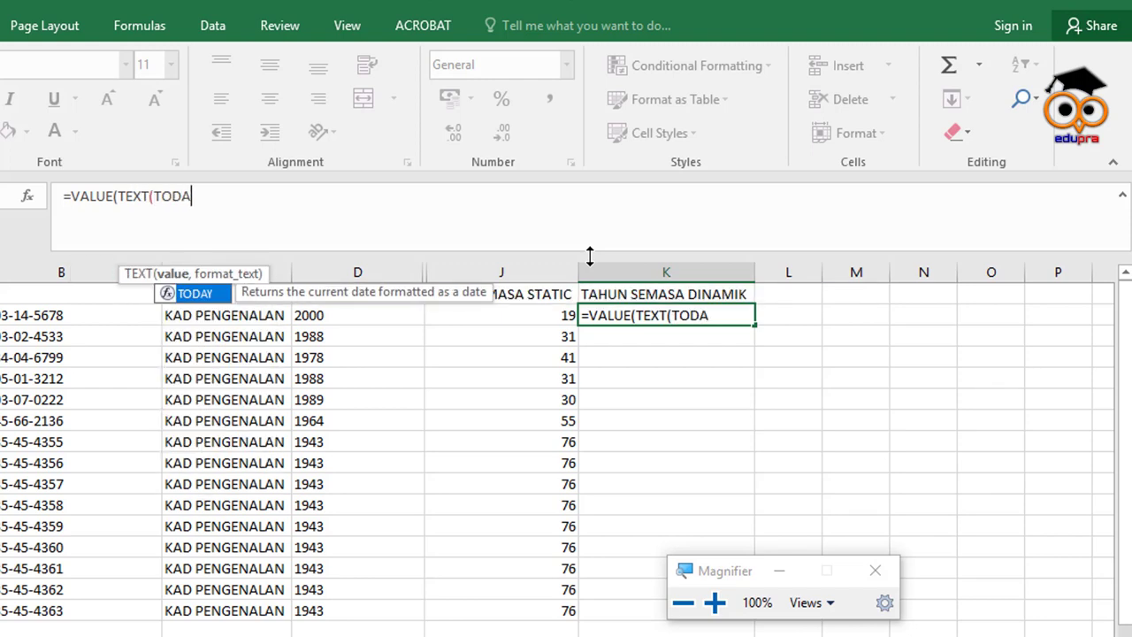
pyautogui.write('Y()')
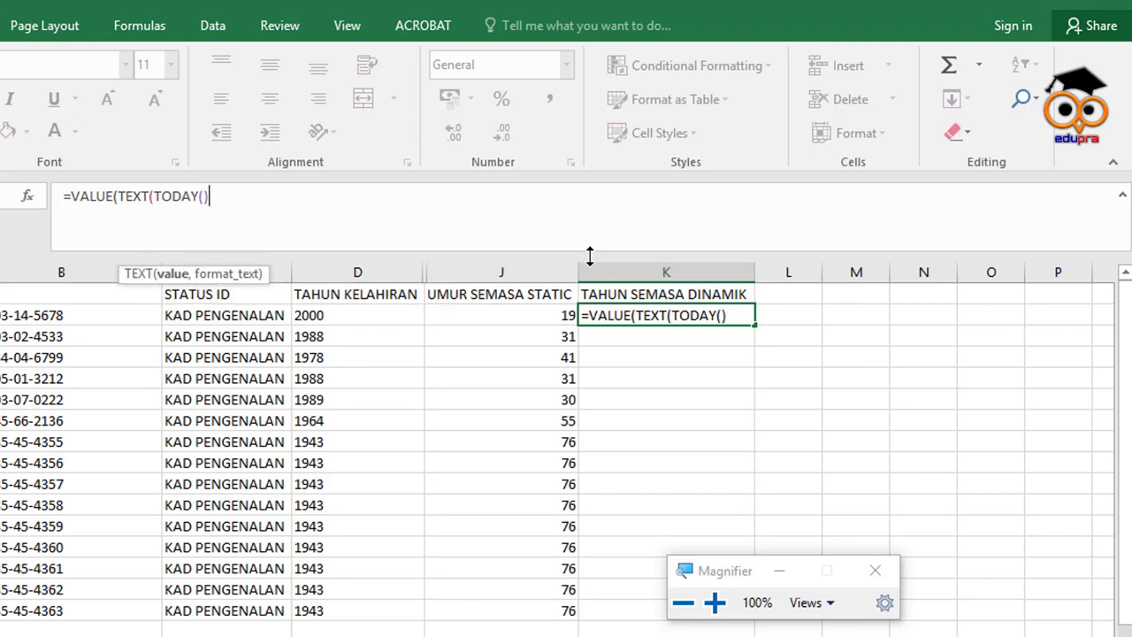
pyautogui.write(',"')
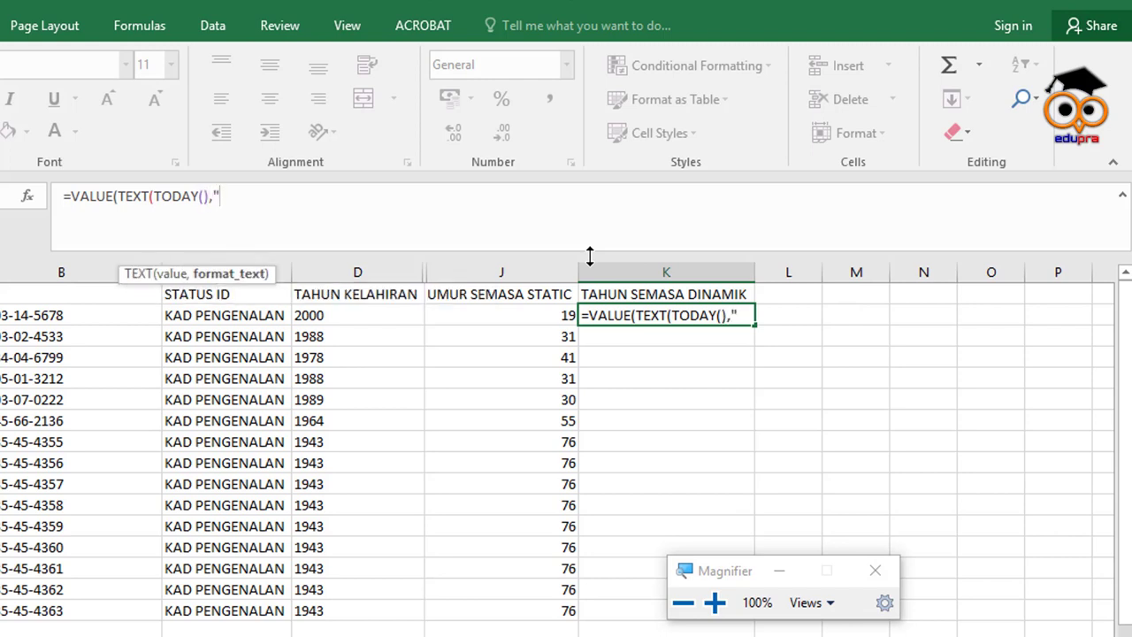
pyautogui.write('YYYY')
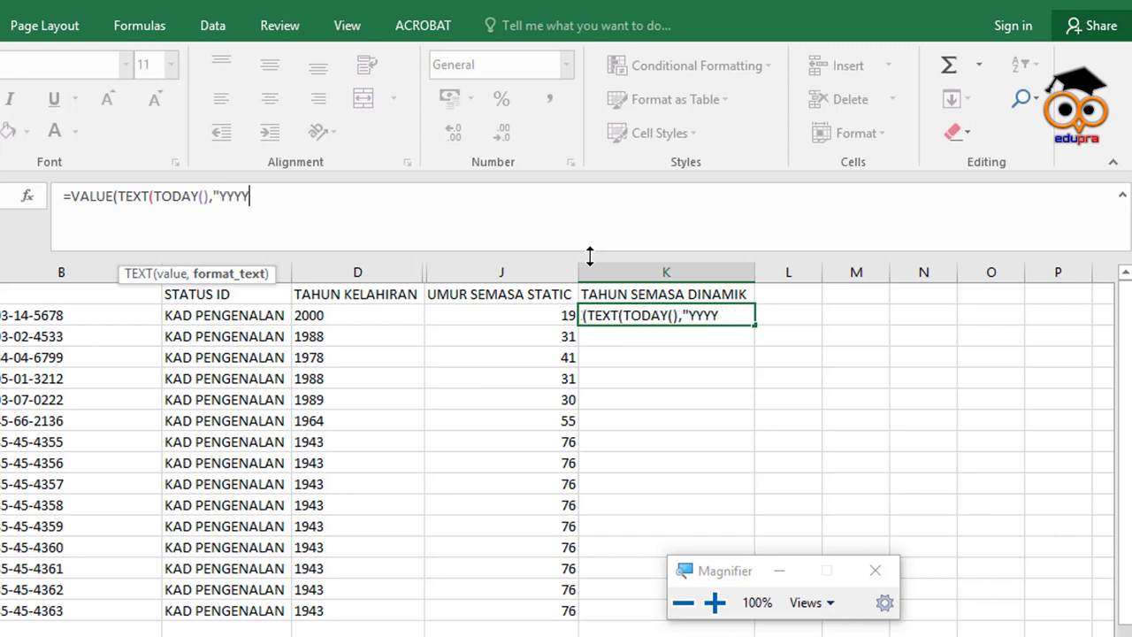
pyautogui.write('"')
pyautogui.write('))-')
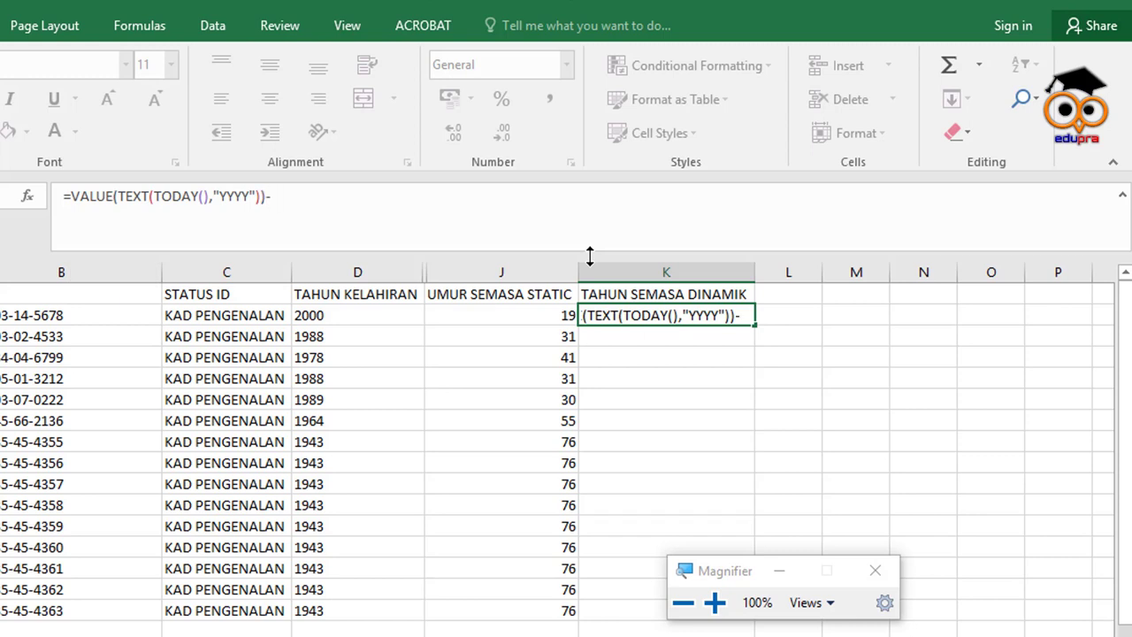
pyautogui.click(366, 313)
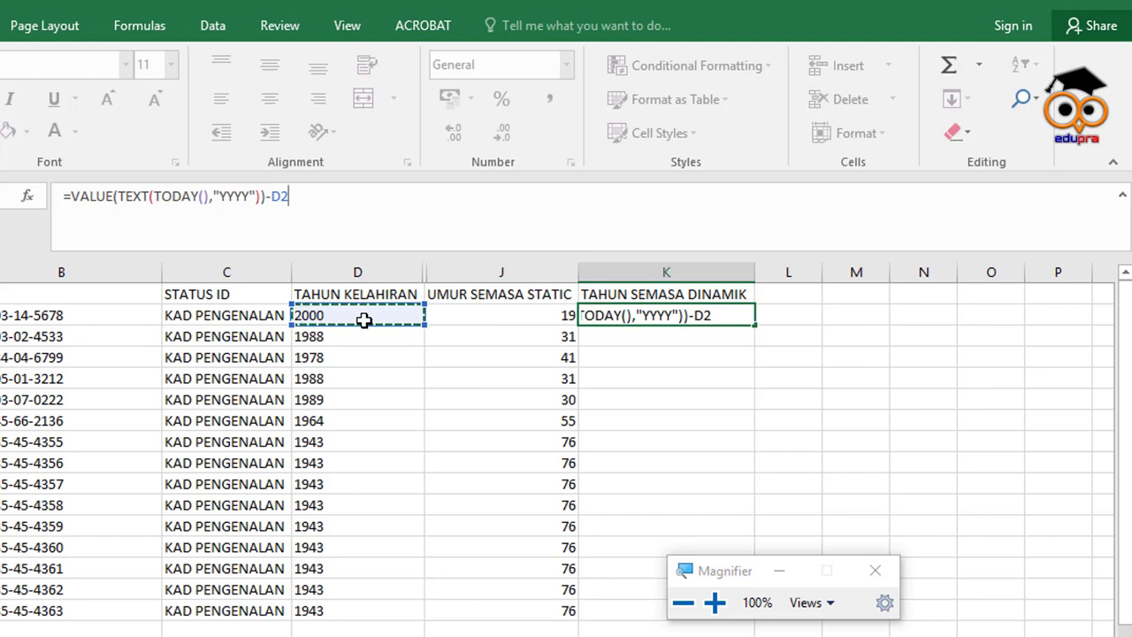
pyautogui.write(')')
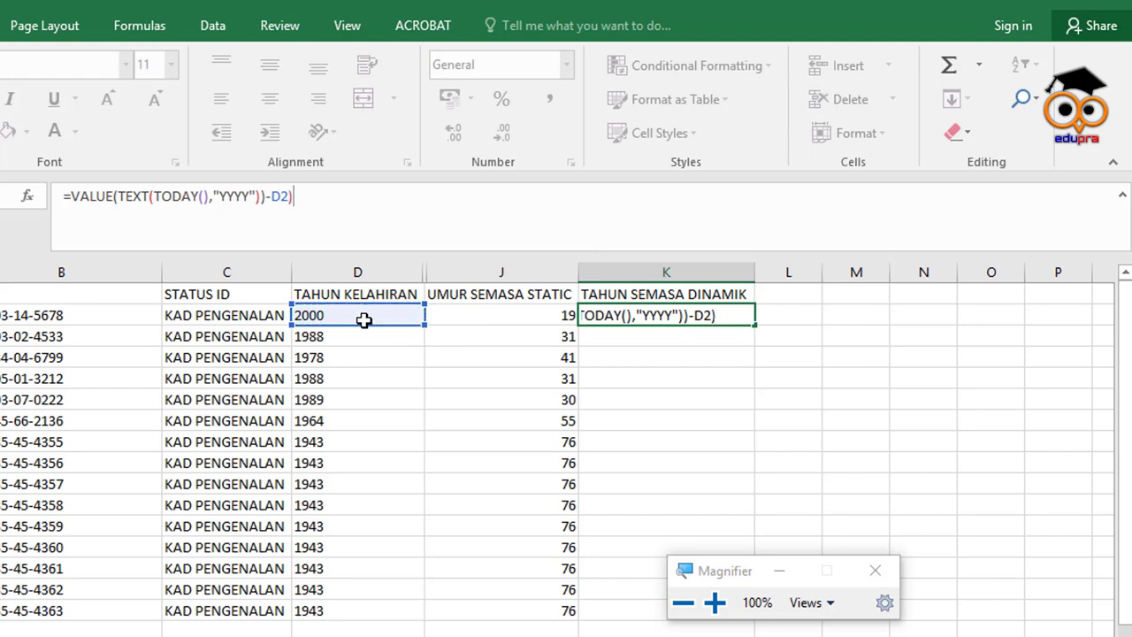
pyautogui.press('Return')
pyautogui.click(435, 448)
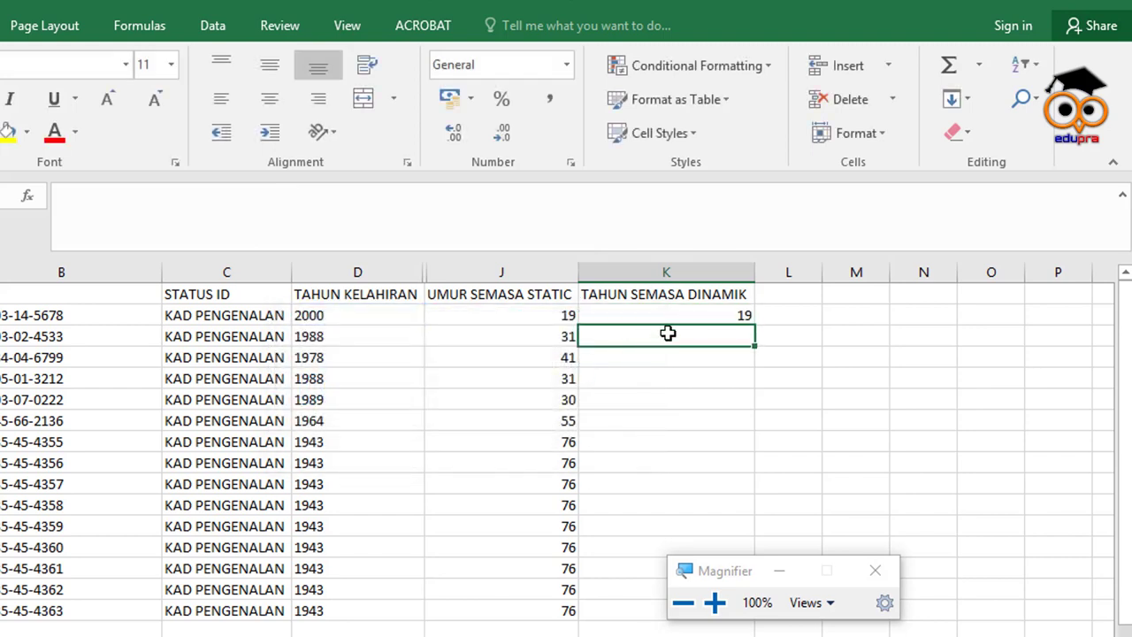
pyautogui.click(677, 314)
# - Magnify the view to 200% and drag the UMUR SEMASA STATIC column J narrower
pyautogui.click(543, 215)
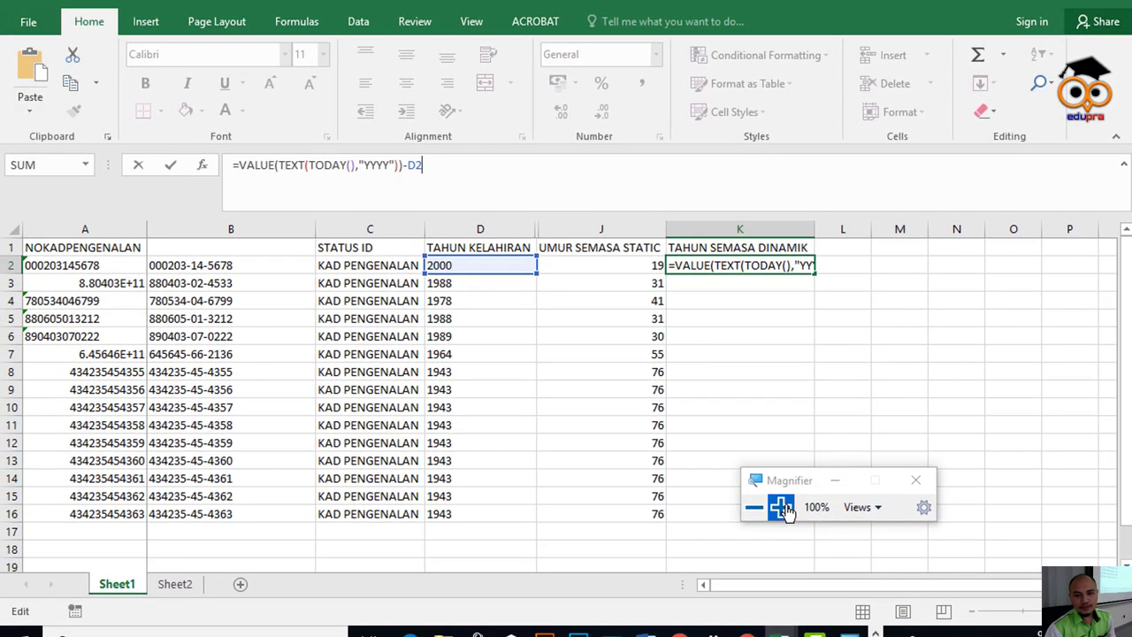
pyautogui.click(780, 506)
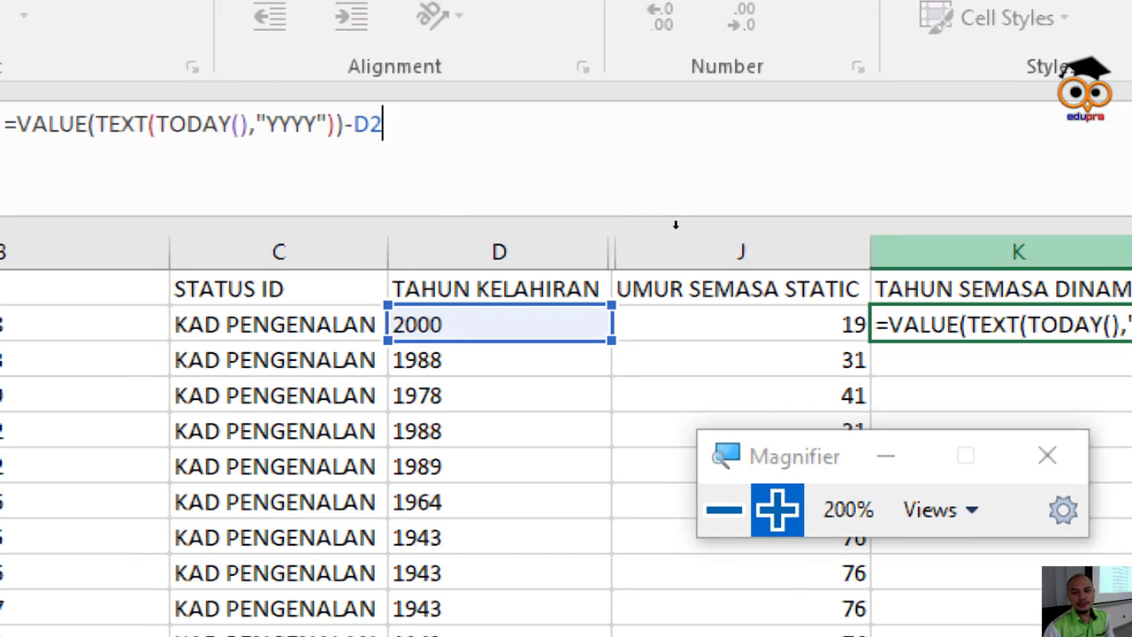
pyautogui.click(668, 228)
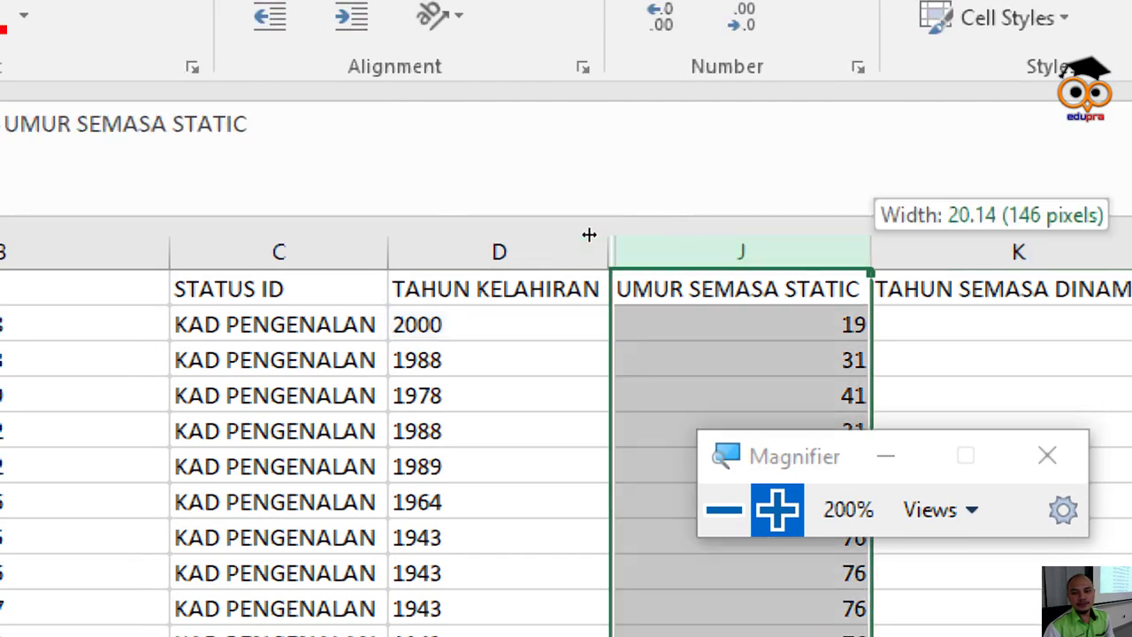
pyautogui.moveTo(667, 232); pyautogui.dragTo(587, 232)
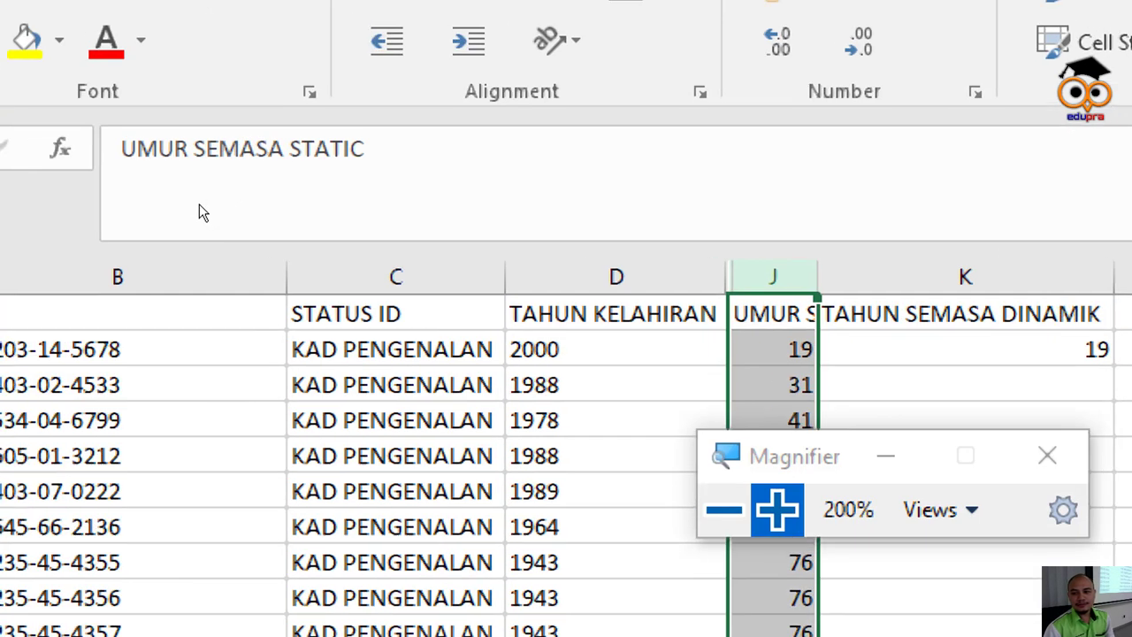
pyautogui.press('Right')
pyautogui.press('Down')
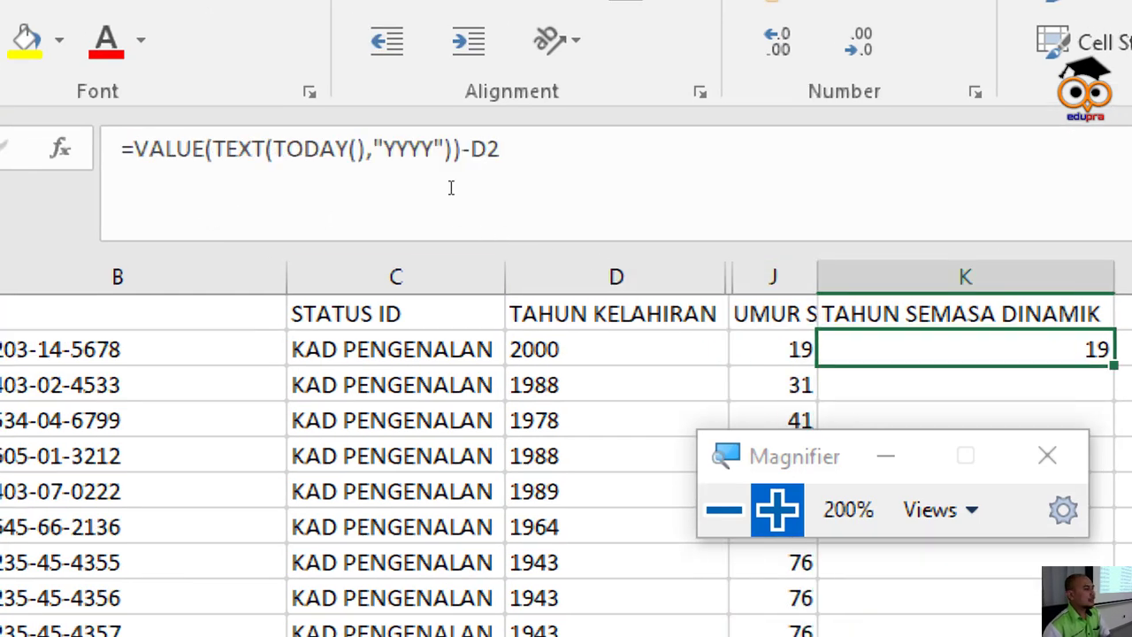
pyautogui.click(443, 193)
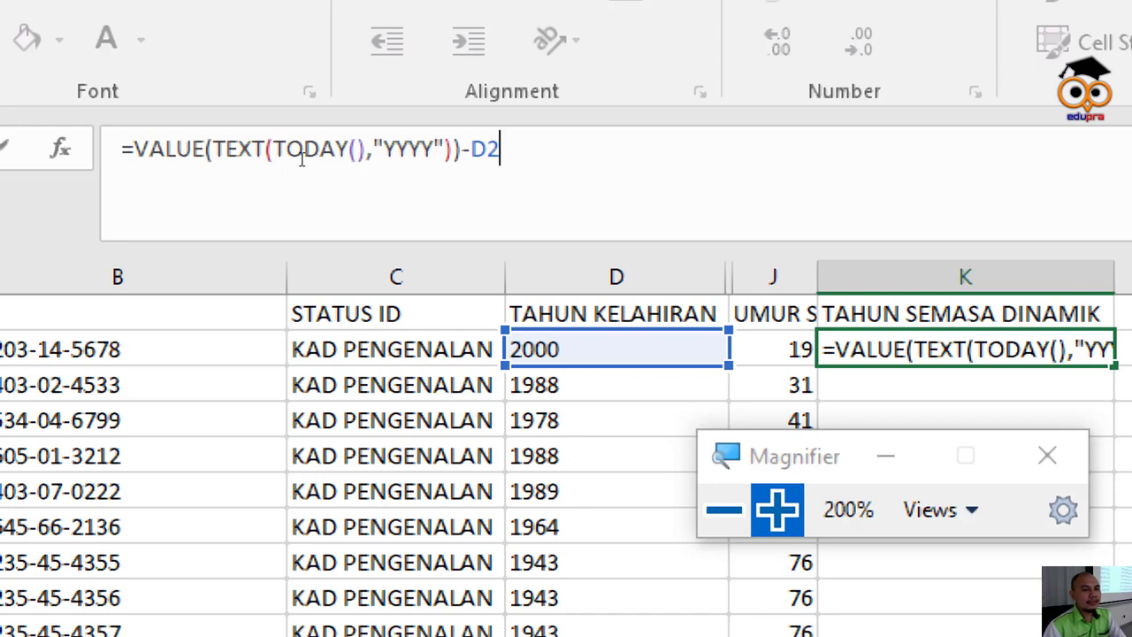
pyautogui.moveTo(265, 160); pyautogui.dragTo(356, 161)
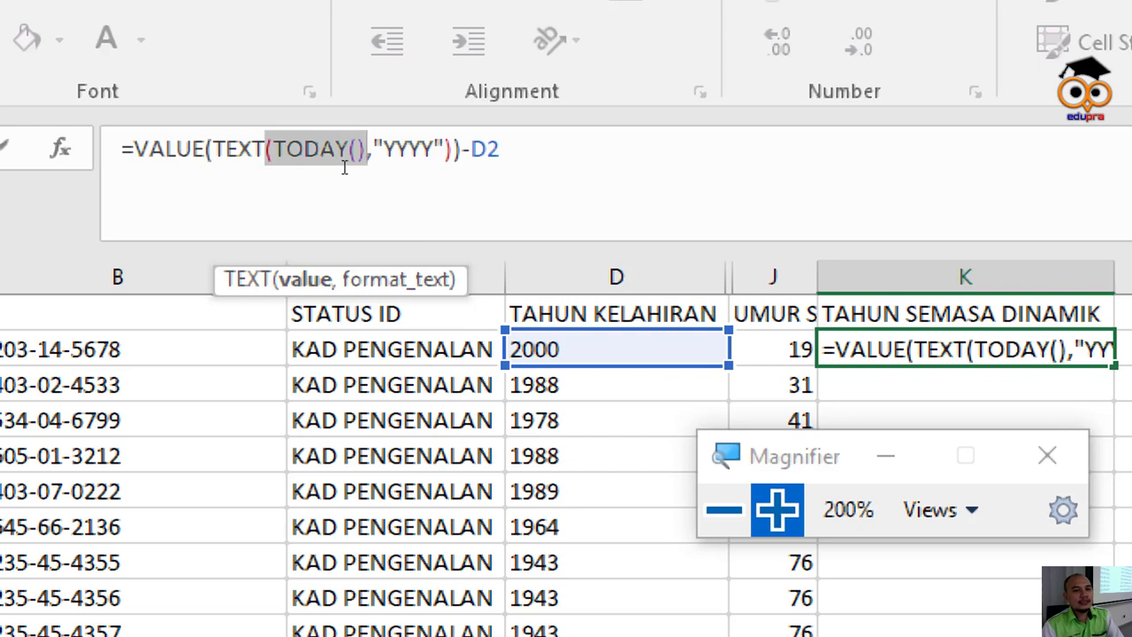
pyautogui.click(363, 166)
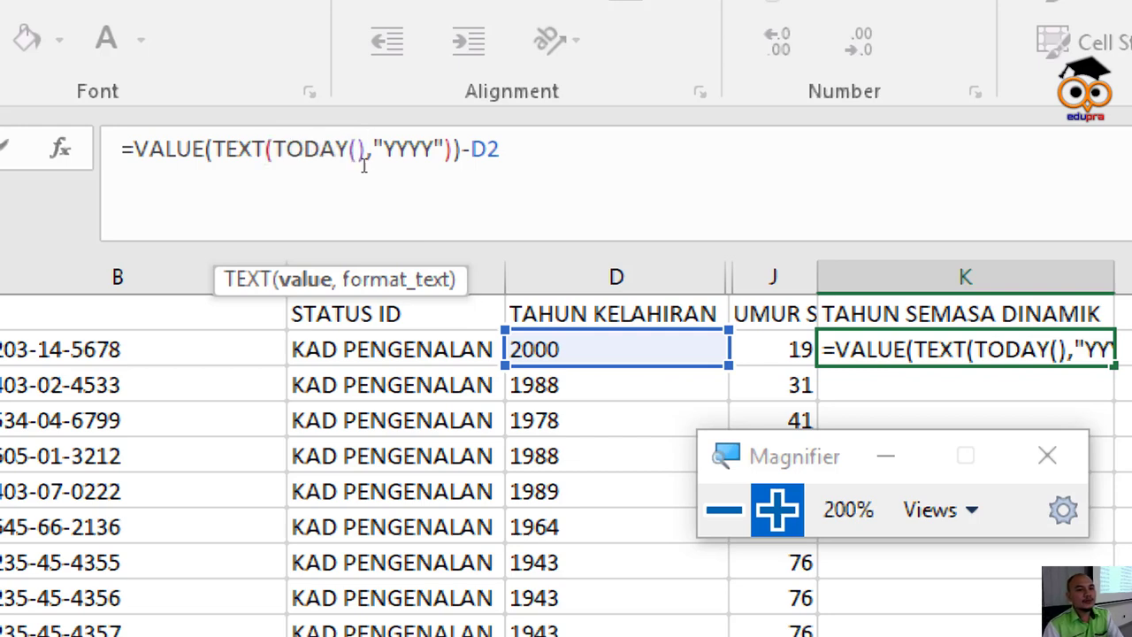
pyautogui.doubleClick(388, 162)
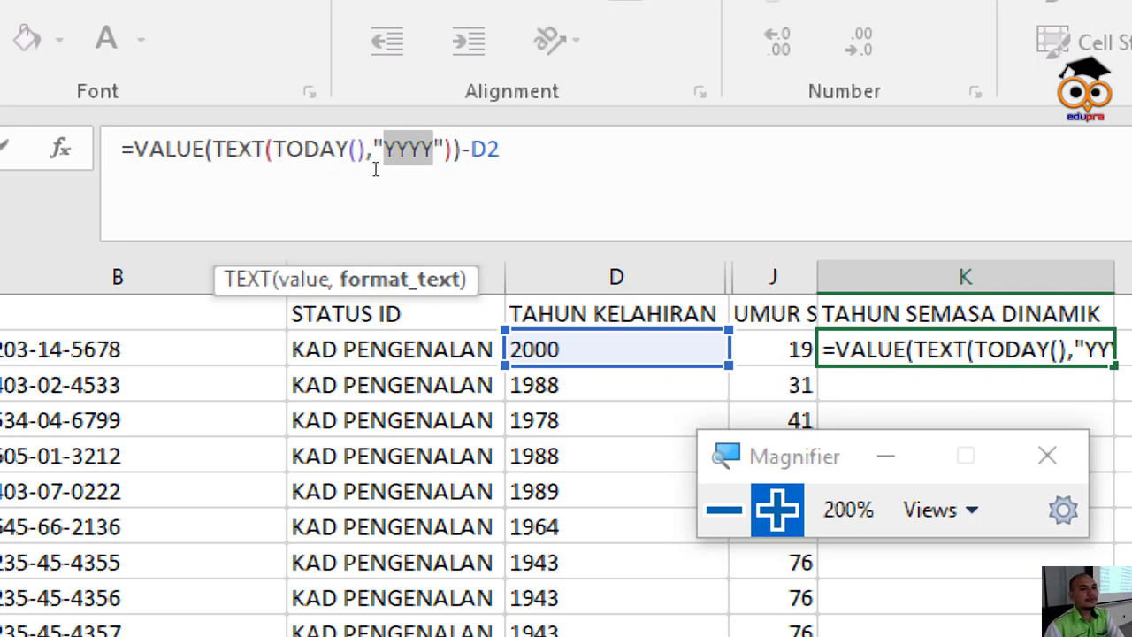
pyautogui.press('Left')
pyautogui.press('Right')
pyautogui.press('Right')
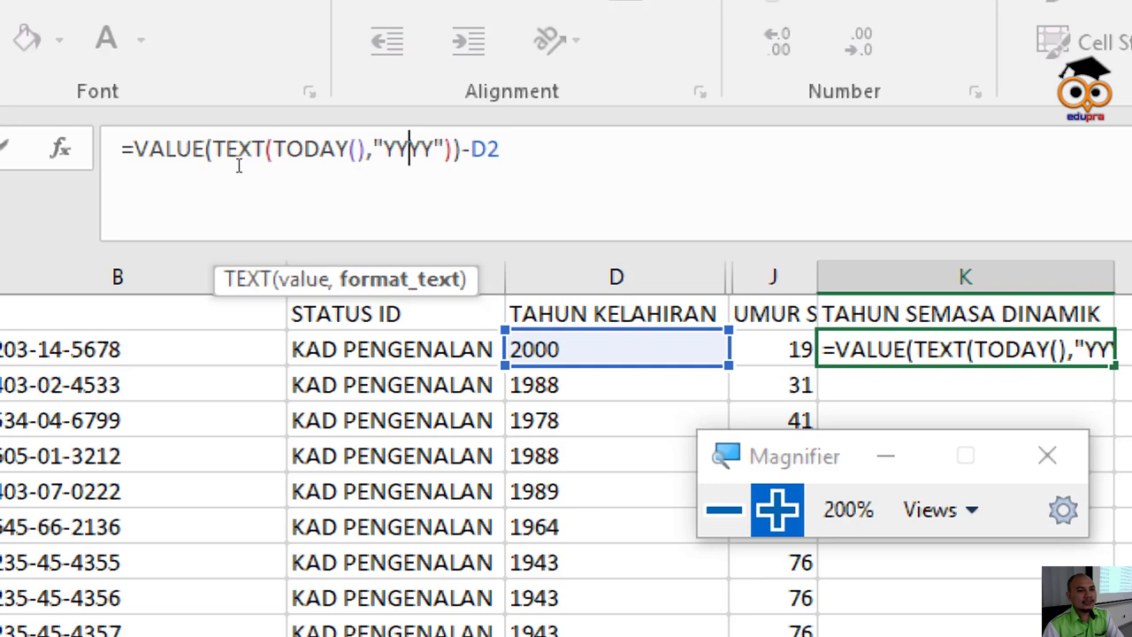
pyautogui.moveTo(133, 149); pyautogui.dragTo(395, 157)
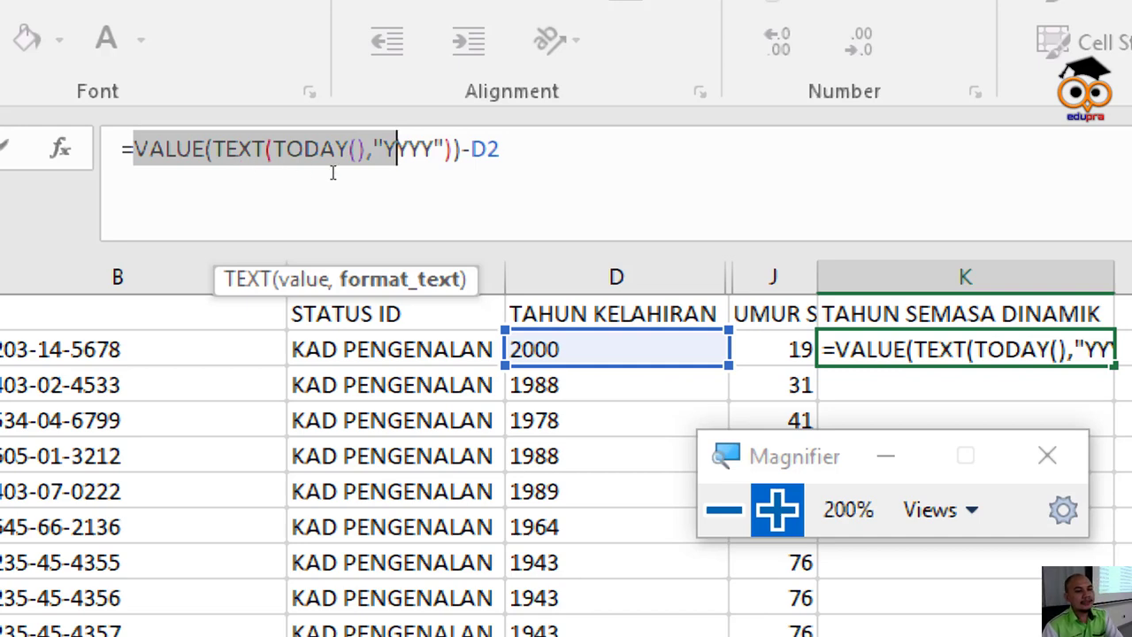
pyautogui.click(281, 167)
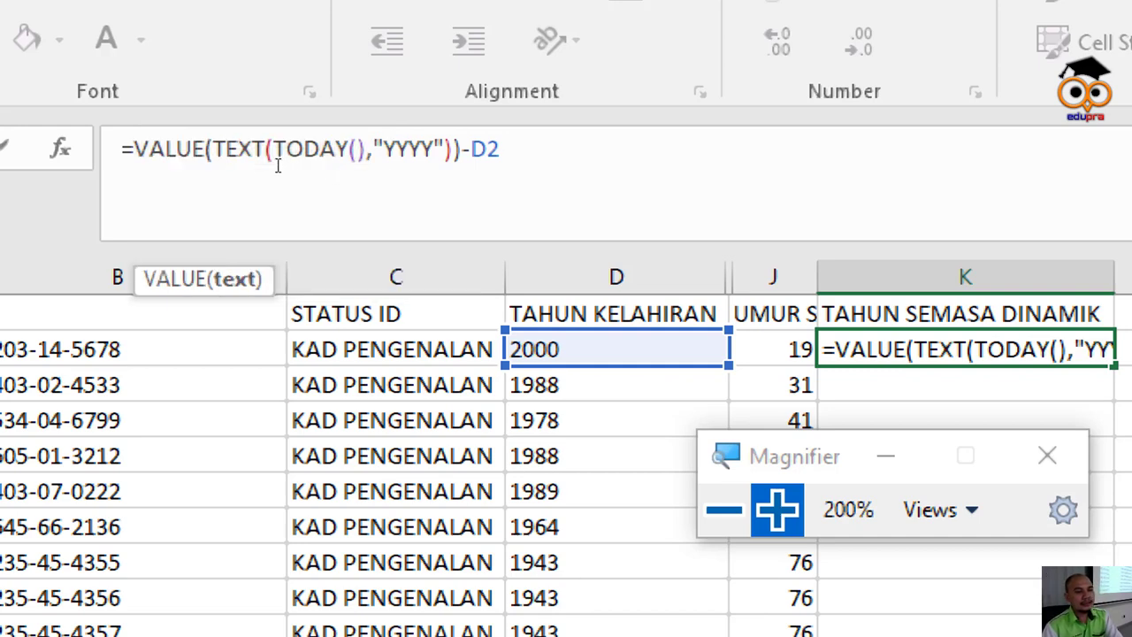
pyautogui.press('Left')
pyautogui.press('Left')
pyautogui.moveTo(285, 160); pyautogui.dragTo(376, 165)
pyautogui.hotkey('shift', 'Right')
pyautogui.hotkey('shift', 'Right')
pyautogui.hotkey('shift', 'Right')
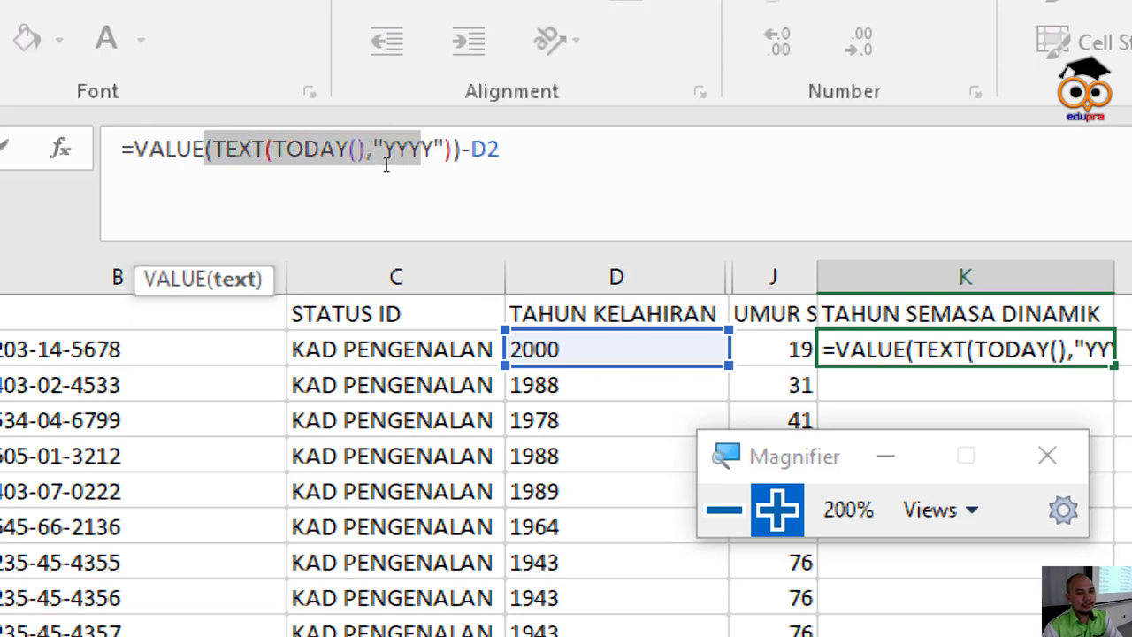
pyautogui.hotkey('shift', 'Right')
pyautogui.hotkey('shift', 'Right')
pyautogui.hotkey('shift', 'Right')
pyautogui.hotkey('shift', 'Right')
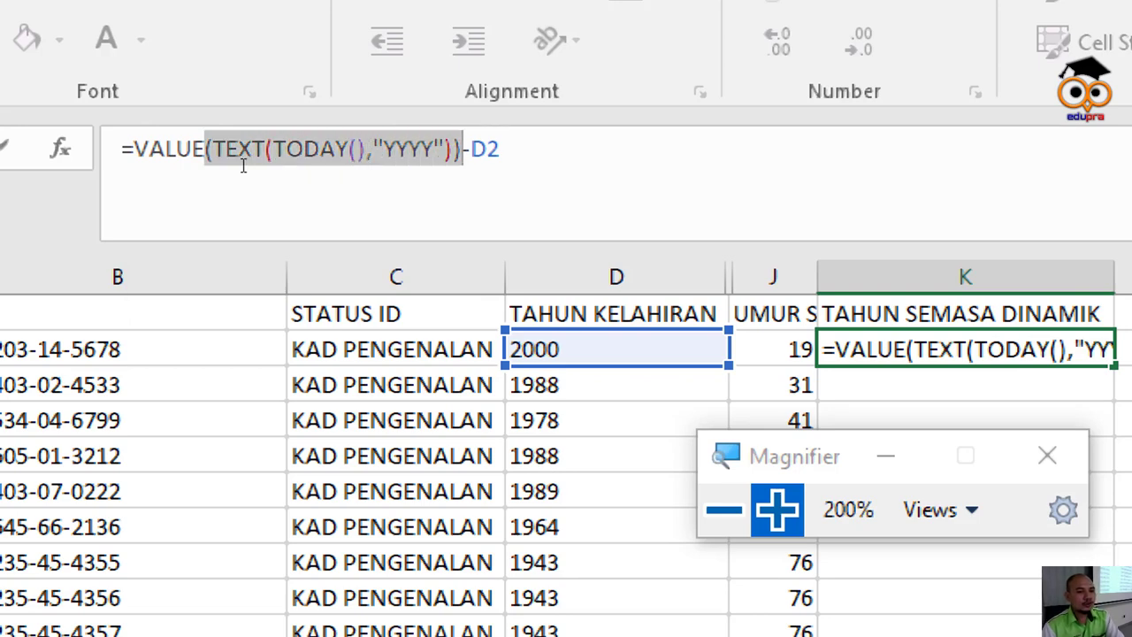
pyautogui.press('Left')
pyautogui.press('Left')
pyautogui.press('Left')
pyautogui.hotkey('shift', 'Right')
pyautogui.hotkey('shift', 'Right')
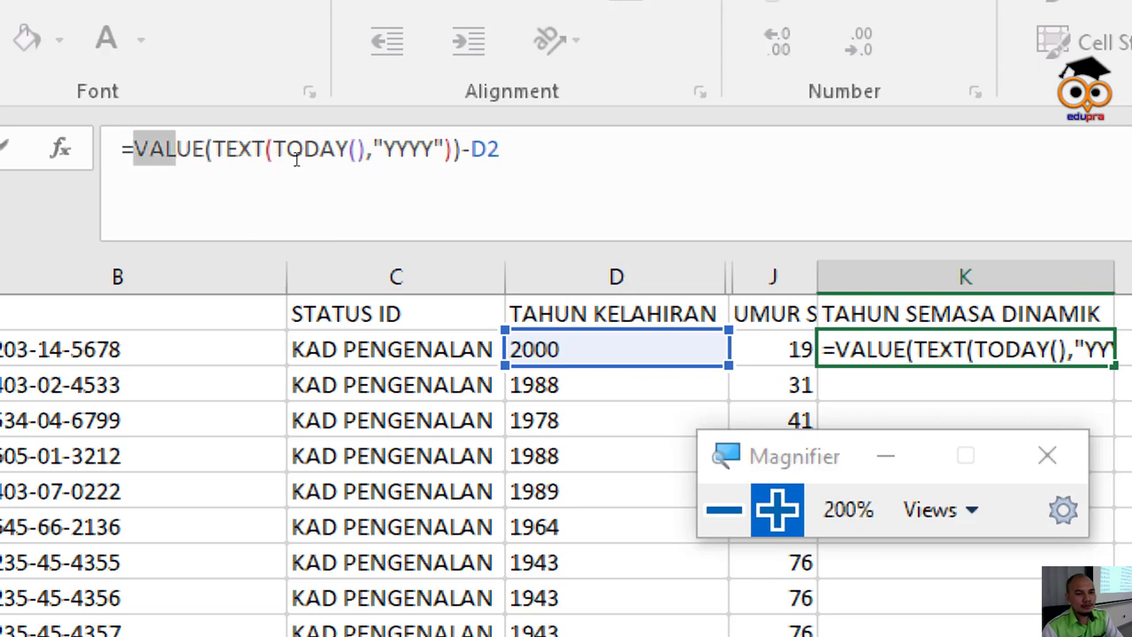
pyautogui.hotkey('shift', 'Right')
pyautogui.hotkey('shift', 'Right')
pyautogui.hotkey('shift', 'Right')
pyautogui.hotkey('shift', 'Right')
pyautogui.hotkey('shift', 'Right')
pyautogui.hotkey('shift', 'Right')
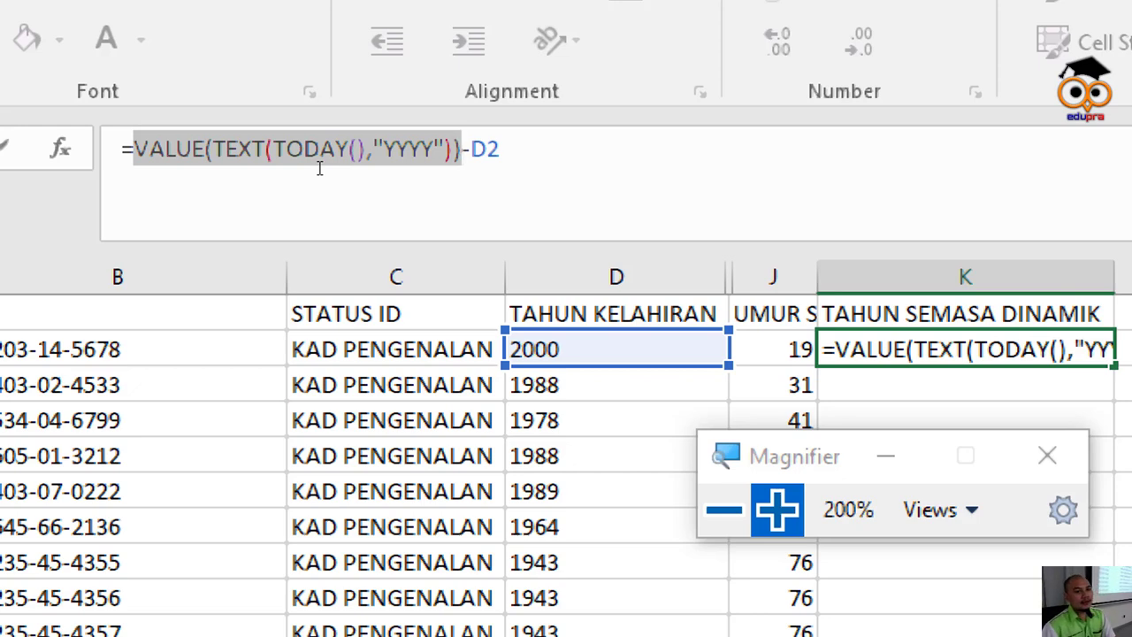
# - Swap K2's TEXT format code through MM, M and DD, then restore YYYY and commit
pyautogui.click(389, 164)
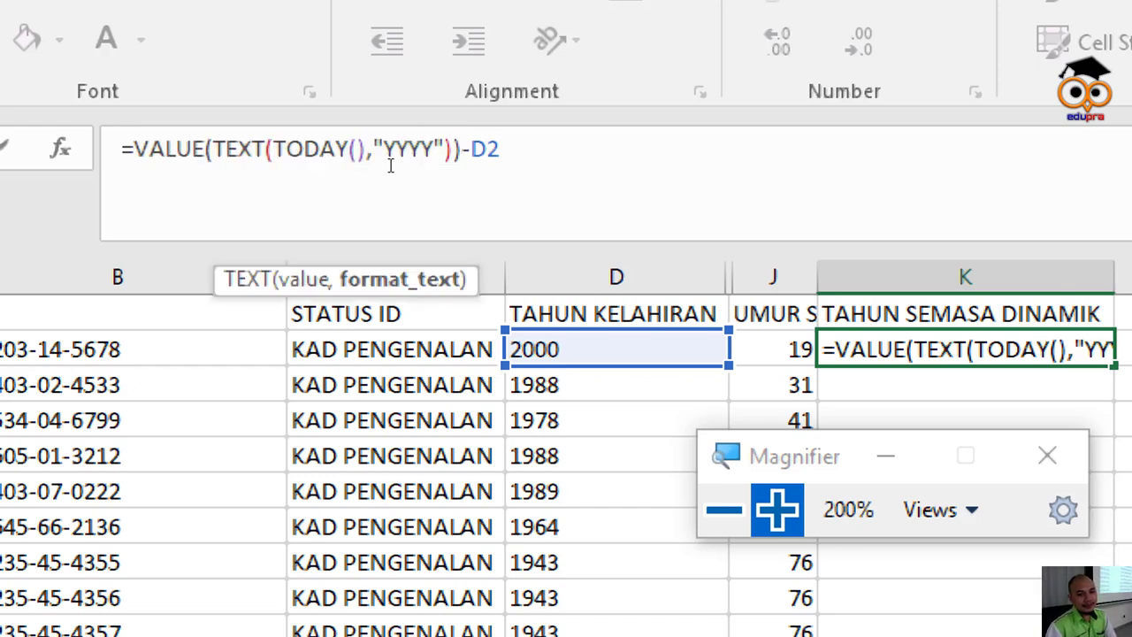
pyautogui.press('BackSpace')
pyautogui.press('BackSpace')
pyautogui.press('BackSpace')
pyautogui.press('BackSpace')
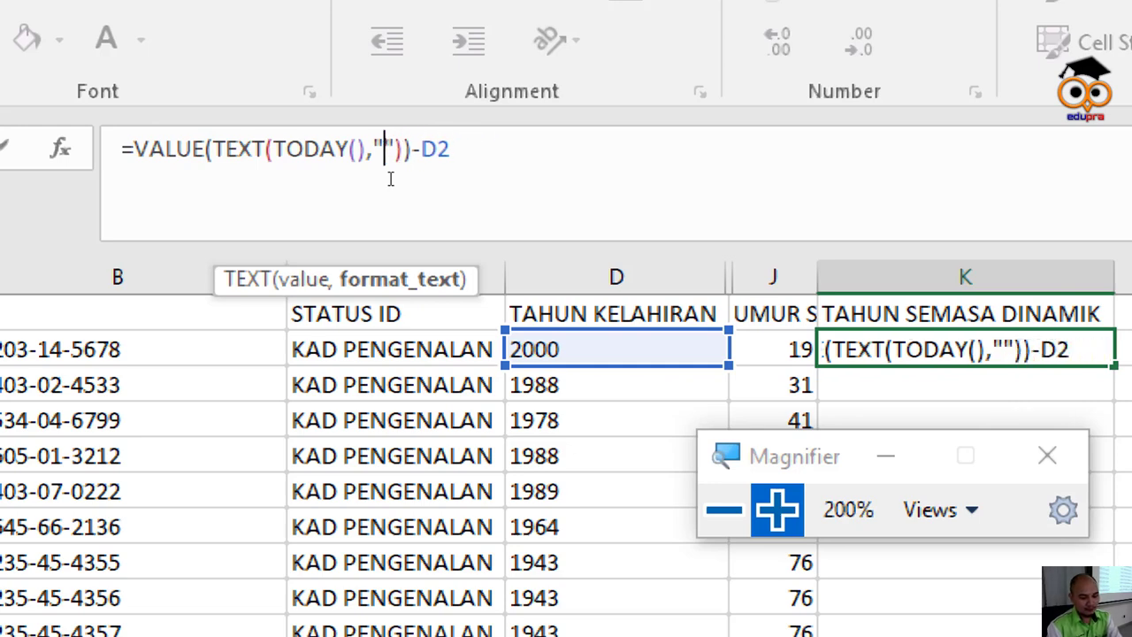
pyautogui.write('MM')
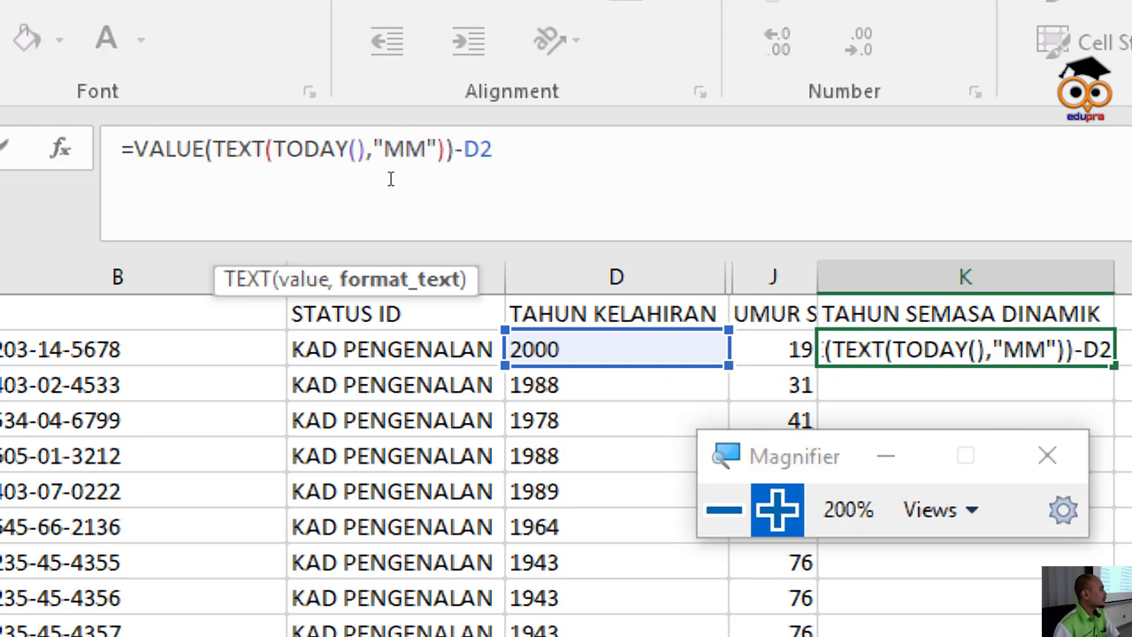
pyautogui.press('BackSpace')
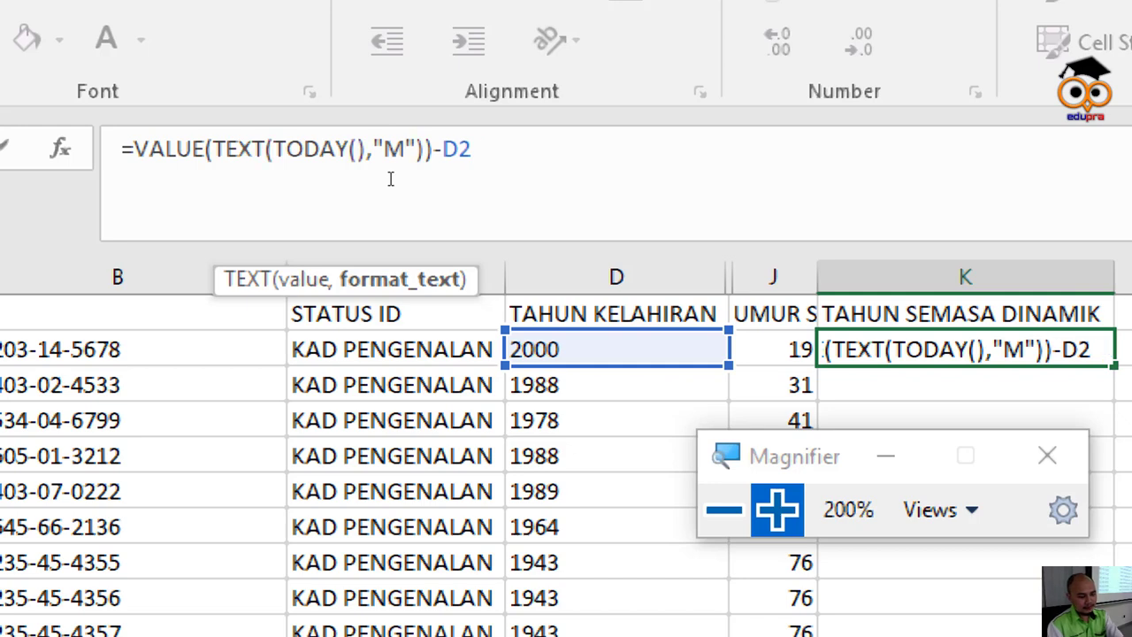
pyautogui.press('BackSpace')
pyautogui.write('DD')
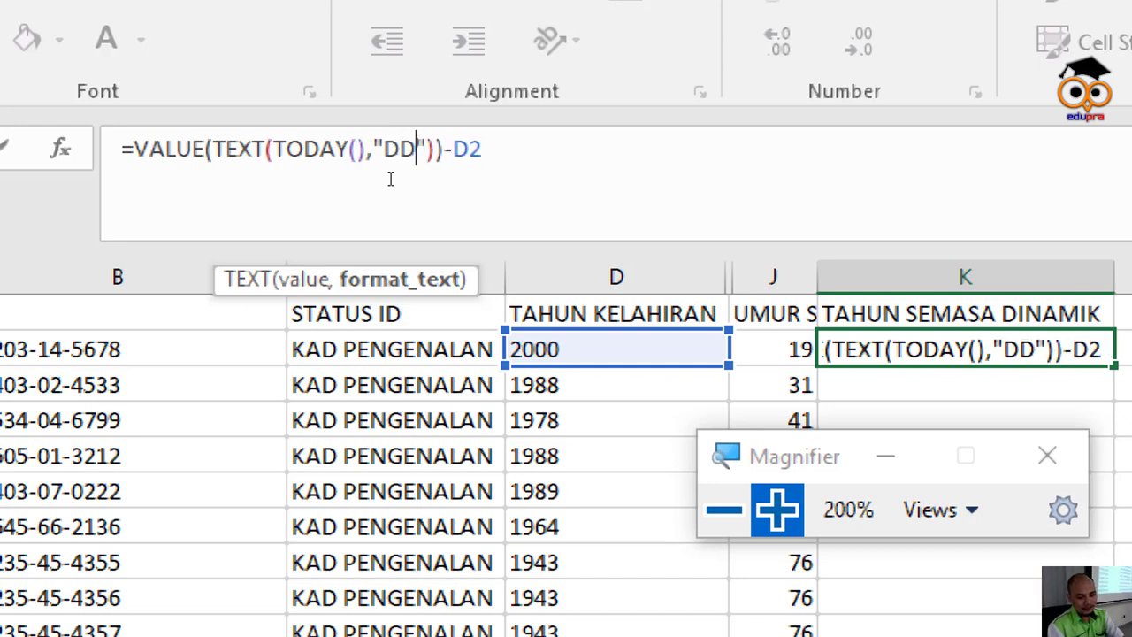
pyautogui.press('BackSpace')
pyautogui.press('BackSpace')
pyautogui.write('Y')
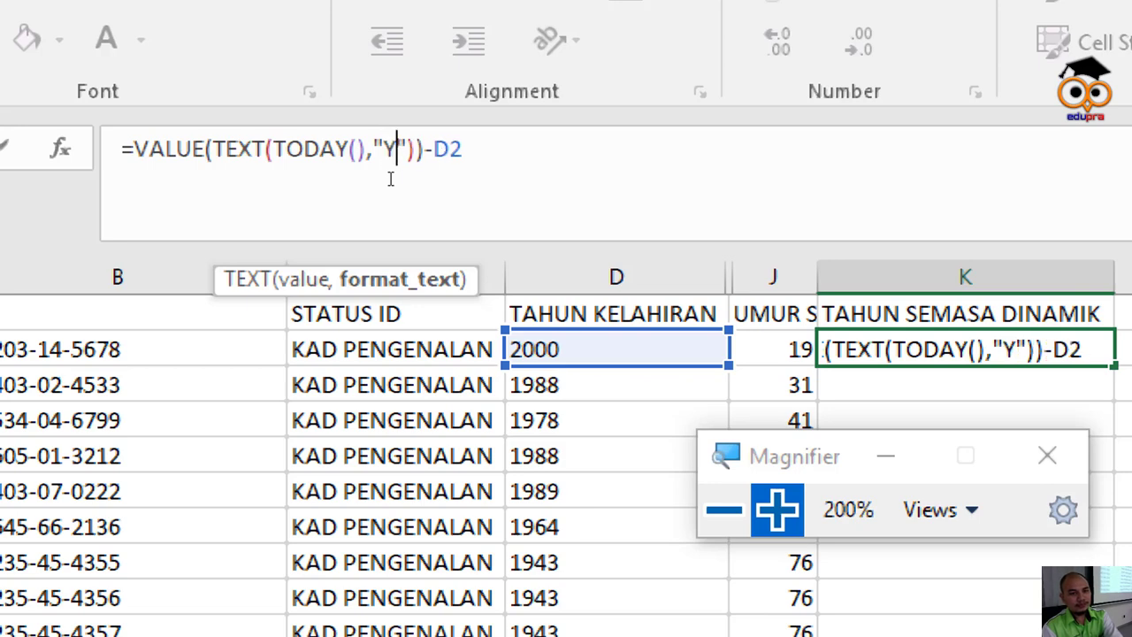
pyautogui.write('YYY')
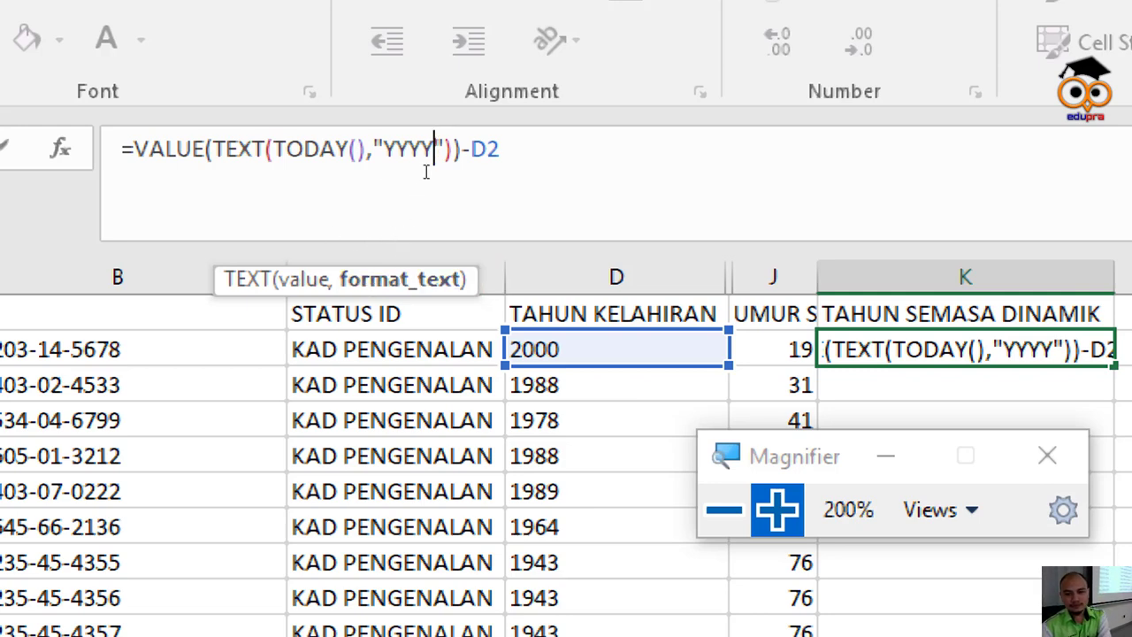
pyautogui.press('Return')
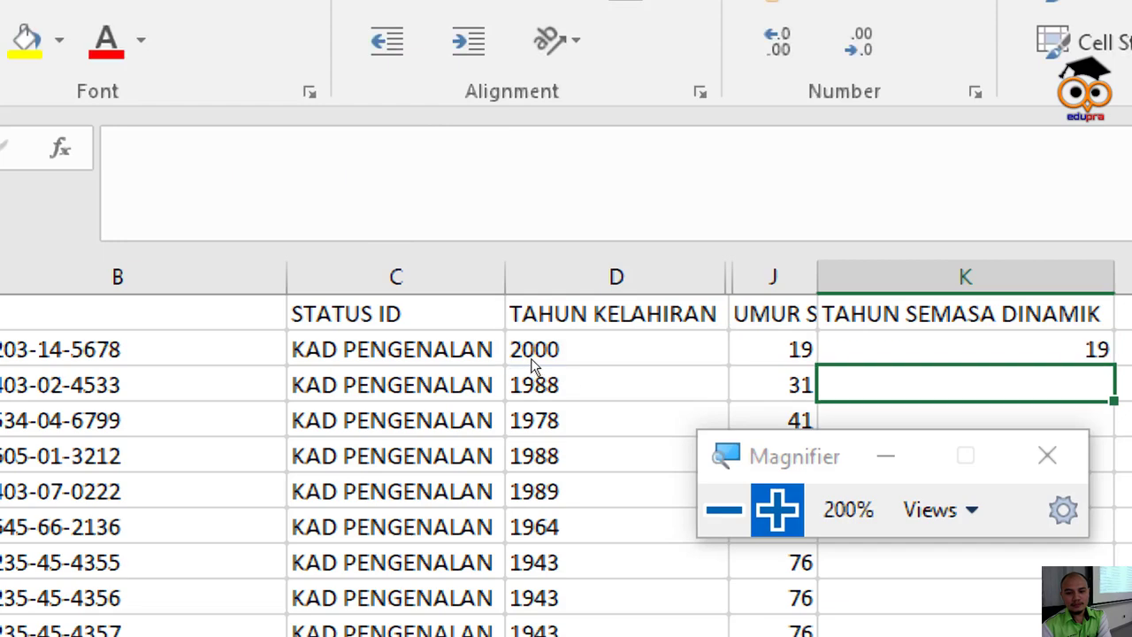
pyautogui.click(723, 509)
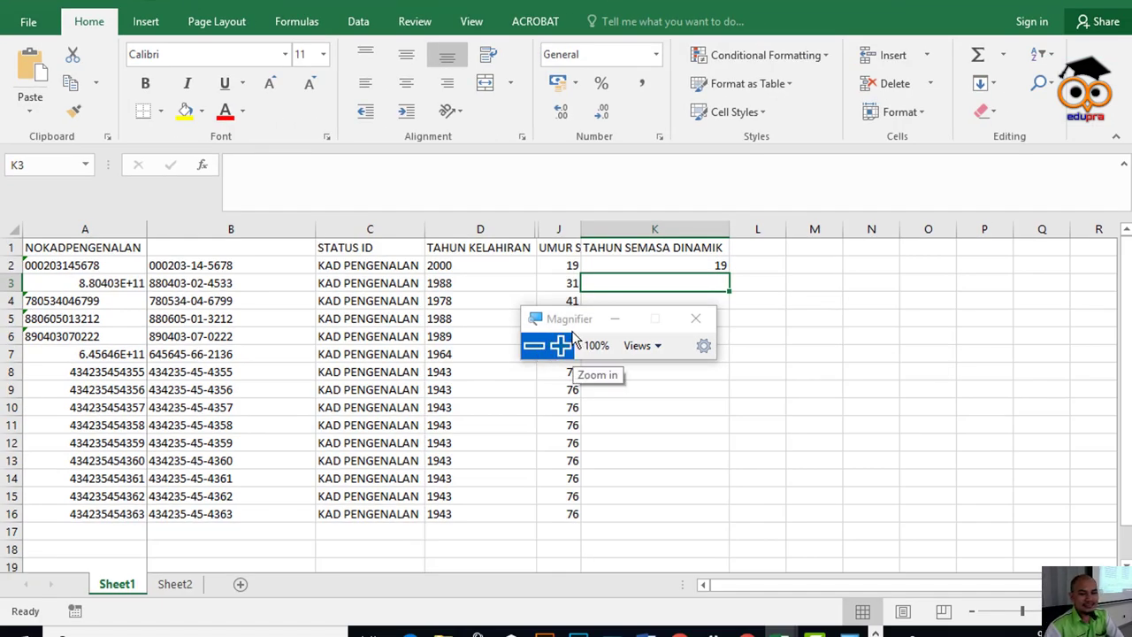
pyautogui.moveTo(573, 322)
pyautogui.mouseDown()
pyautogui.moveTo(609, 303)
pyautogui.moveTo(681, 305)
pyautogui.mouseUp()
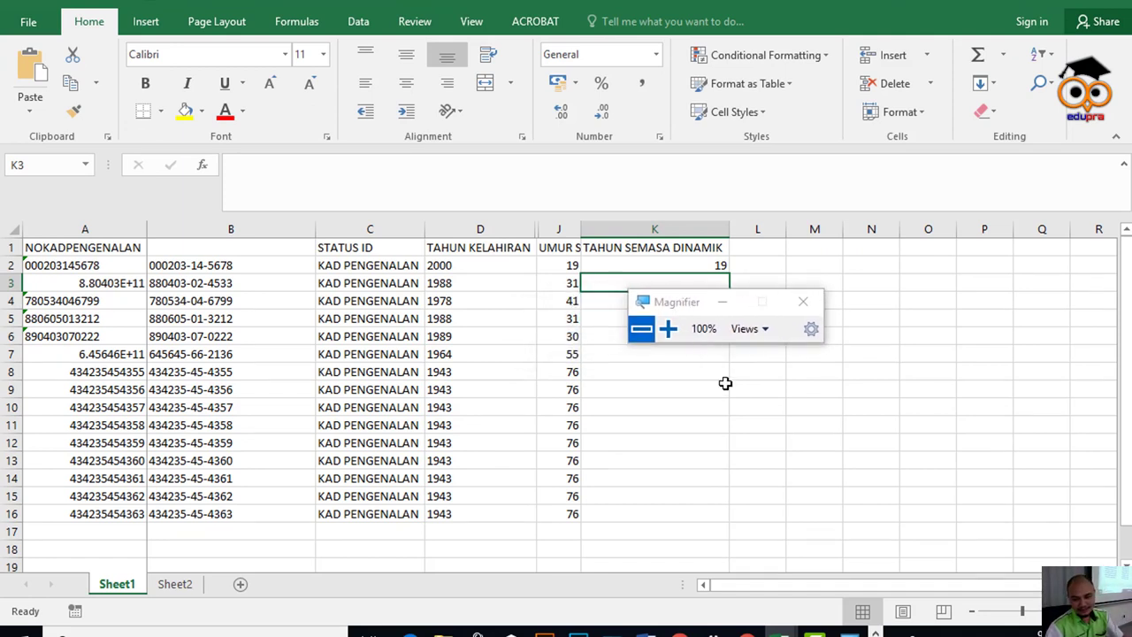